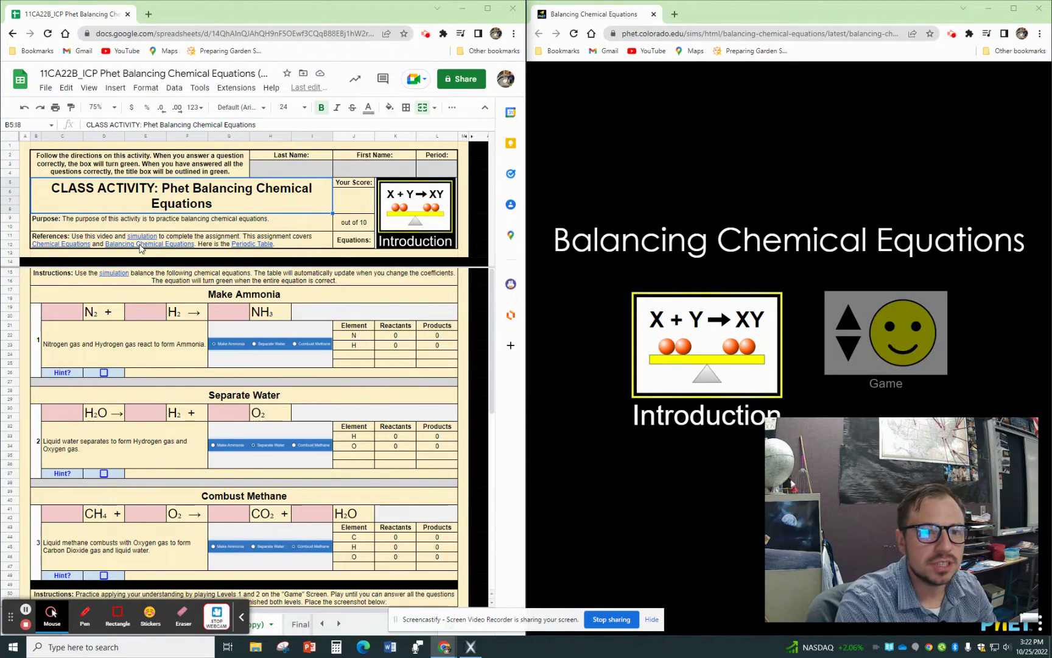
# Step: Close the link preview popup on the PhET page
pyautogui.moveTo(141, 247)
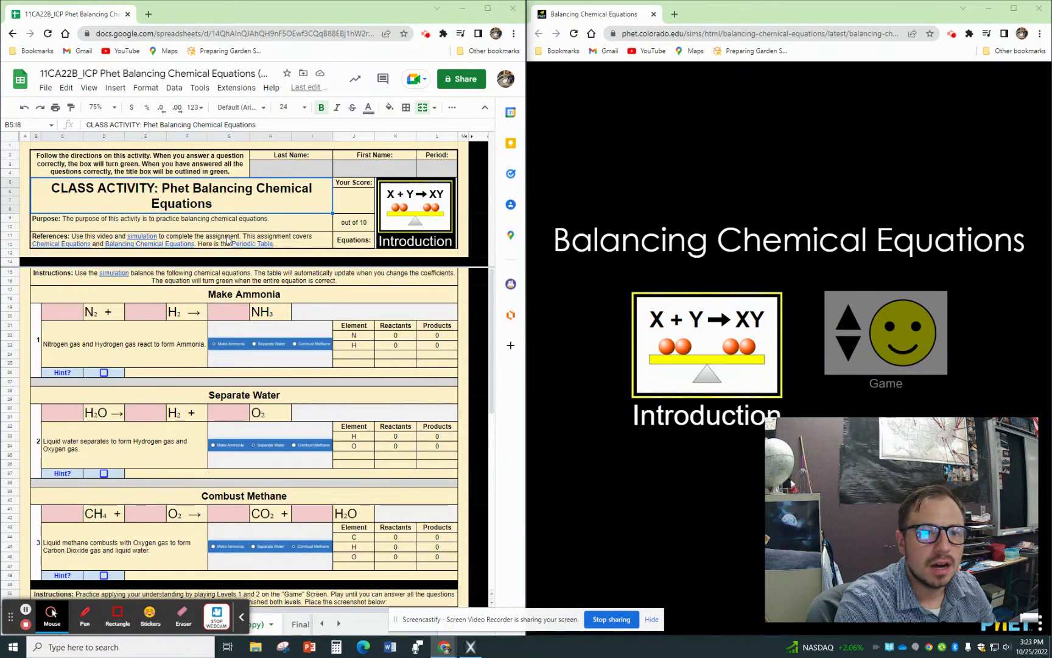
pyautogui.moveTo(260, 242)
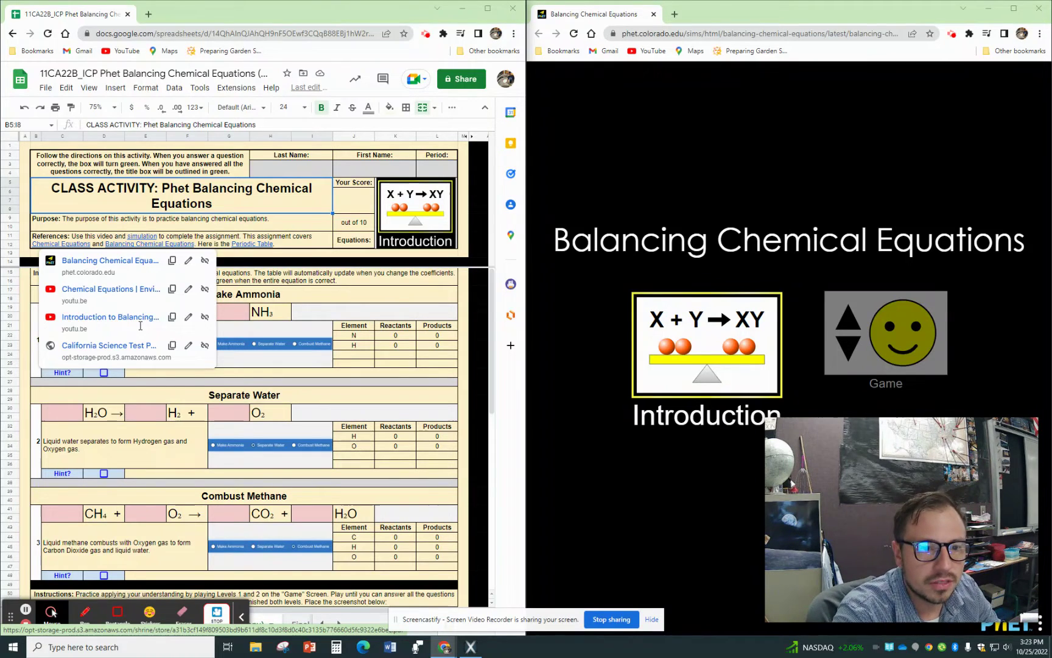
pyautogui.click(295, 275)
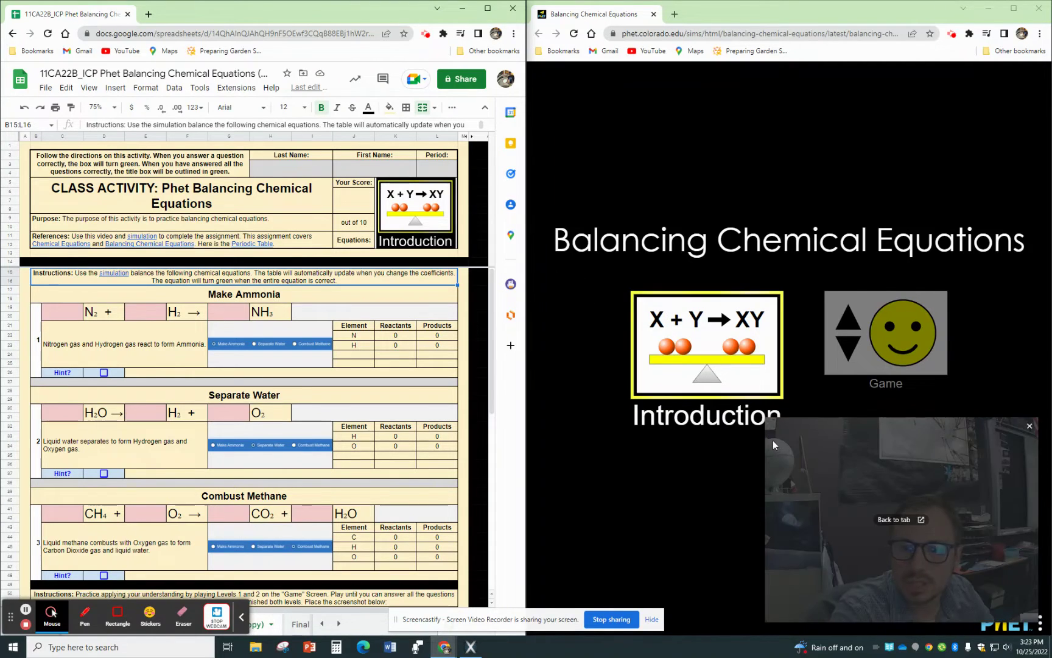
# Step: Open the Introduction screen showing Make Ammonia as 0 N2 + 0 H2 → 0 NH3
pyautogui.click(699, 352)
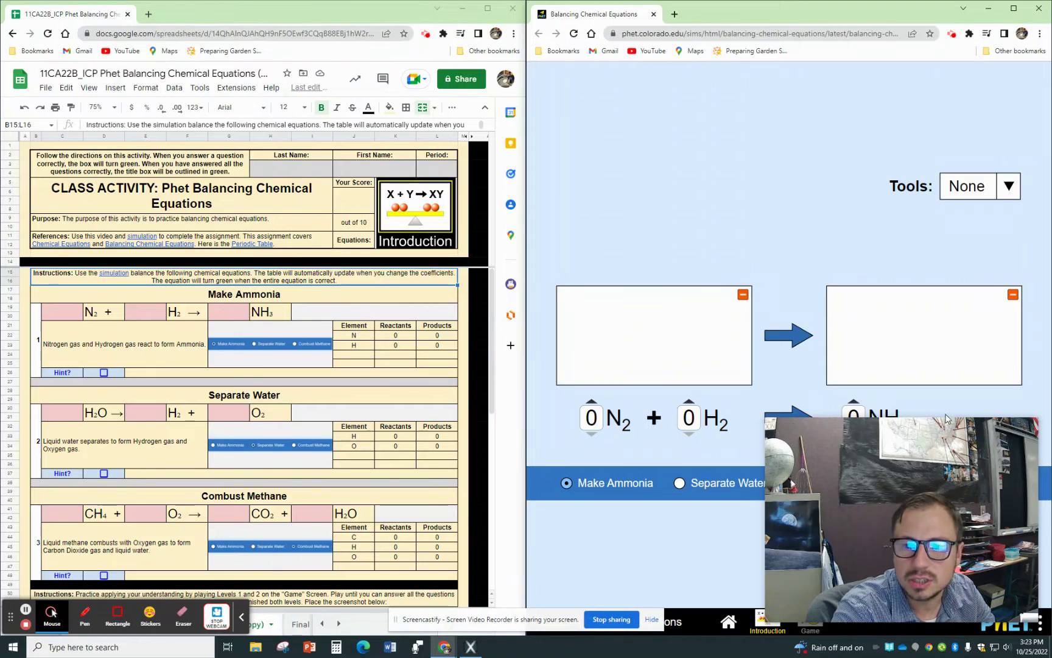
pyautogui.moveTo(770, 421); pyautogui.dragTo(844, 466)
pyautogui.moveTo(904, 507); pyautogui.dragTo(918, 493)
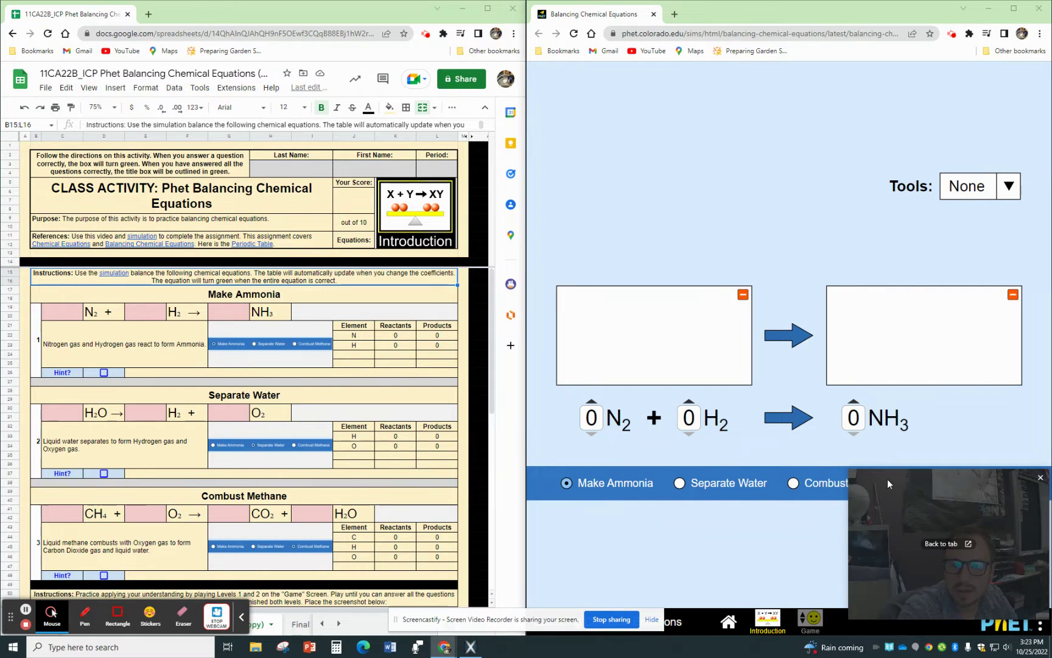
pyautogui.moveTo(887, 479)
pyautogui.mouseDown()
pyautogui.moveTo(854, 514)
pyautogui.moveTo(844, 465)
pyautogui.moveTo(912, 498)
pyautogui.moveTo(901, 494)
pyautogui.mouseUp()
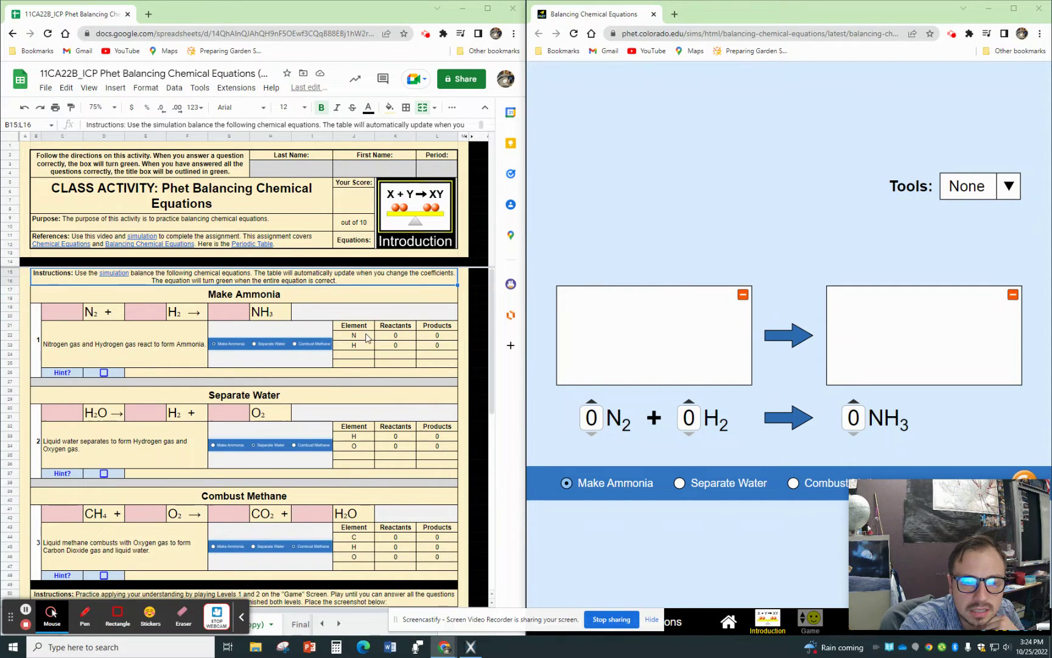
pyautogui.click(69, 317)
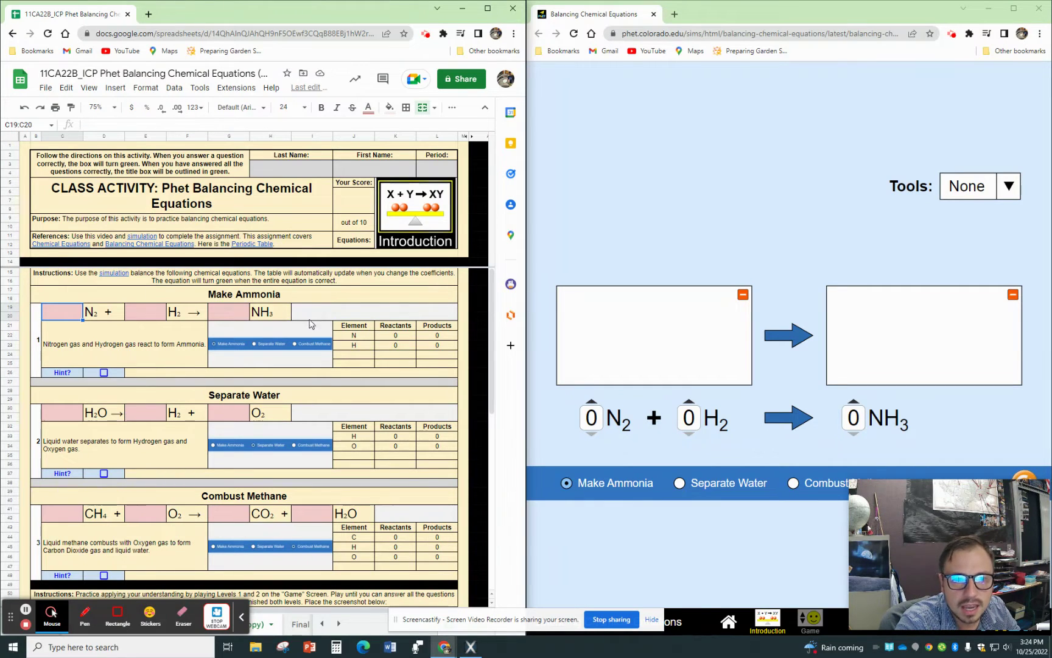
pyautogui.write('1')
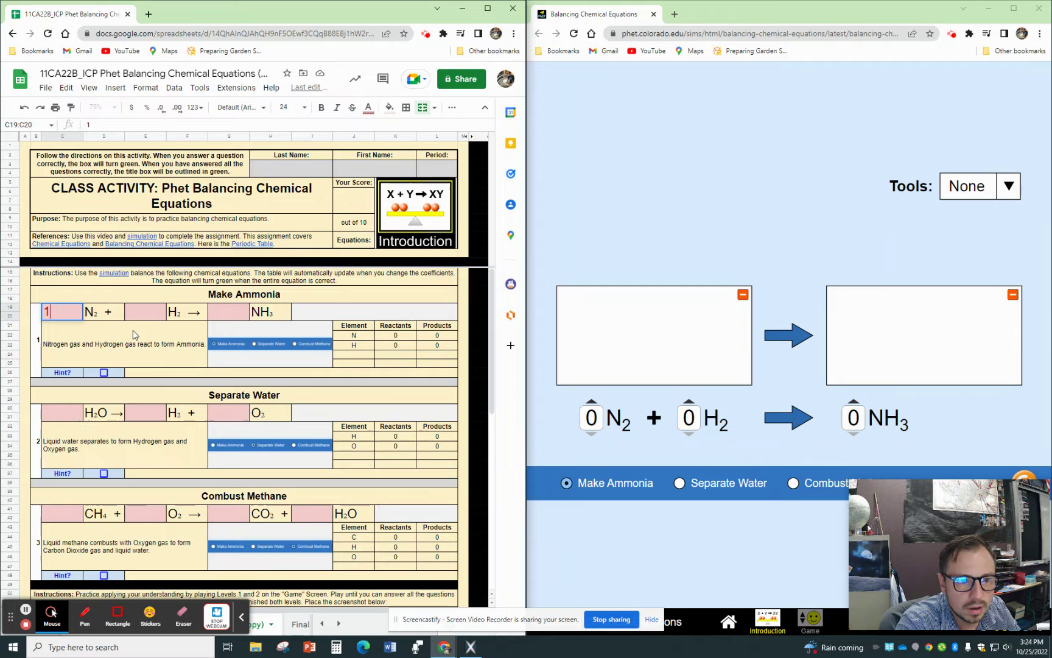
pyautogui.click(134, 332)
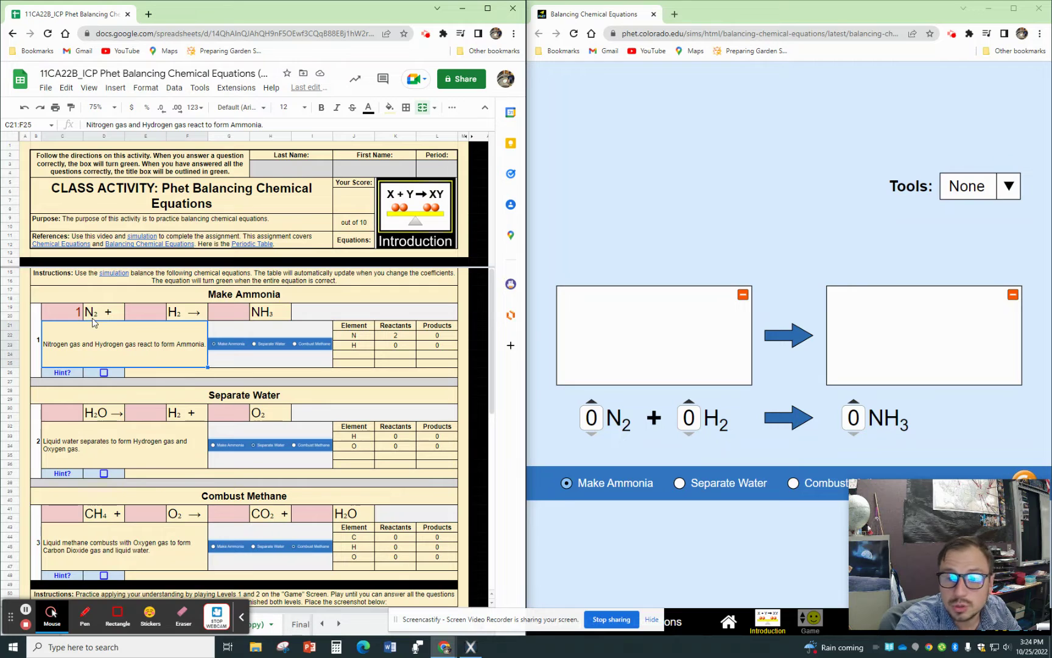
pyautogui.click(146, 314)
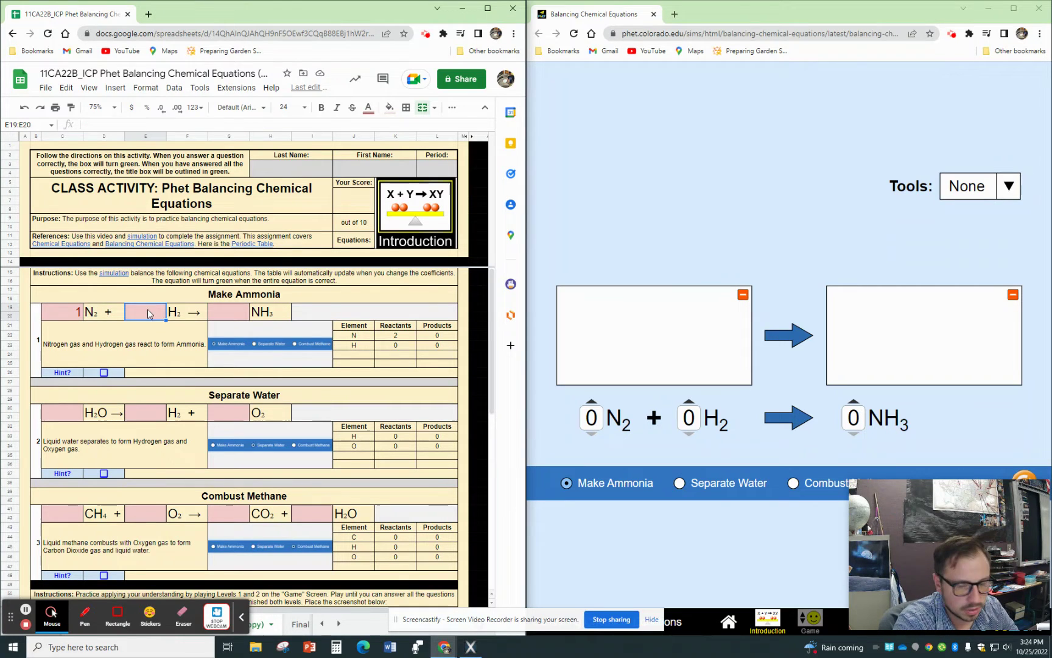
pyautogui.write('1')
pyautogui.click(176, 344)
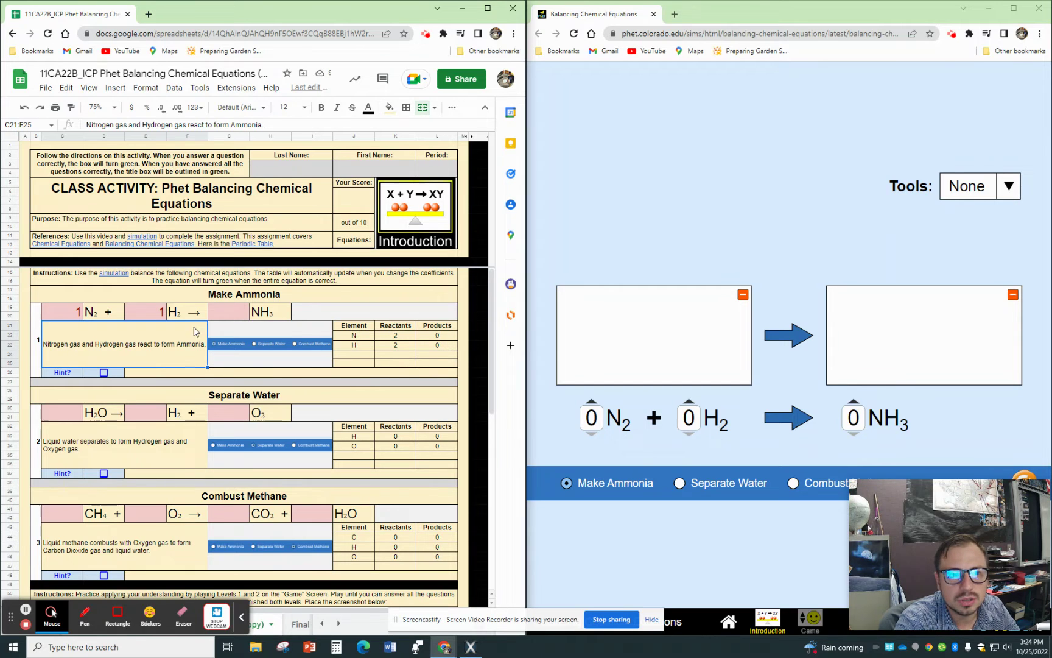
pyautogui.click(157, 313)
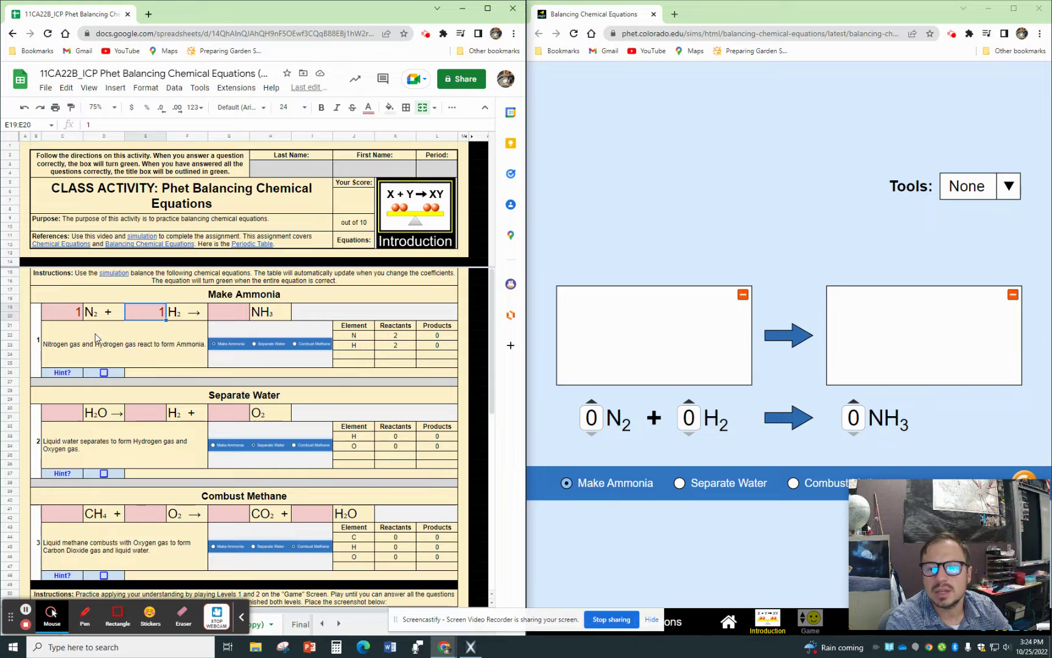
pyautogui.press('Delete')
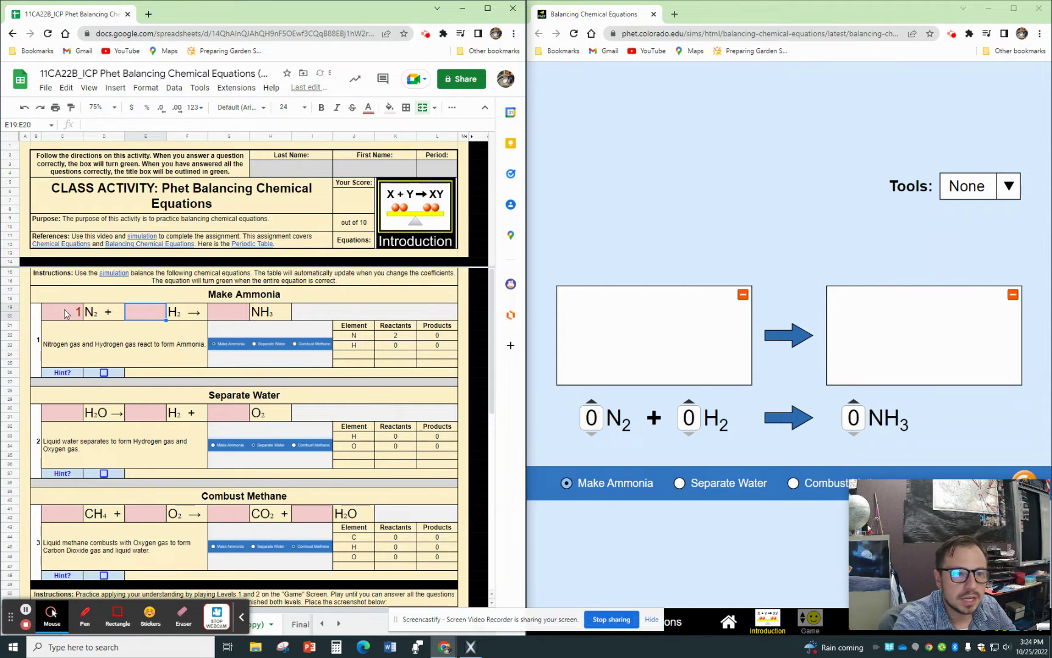
pyautogui.click(64, 314)
pyautogui.press('Delete')
pyautogui.click(104, 373)
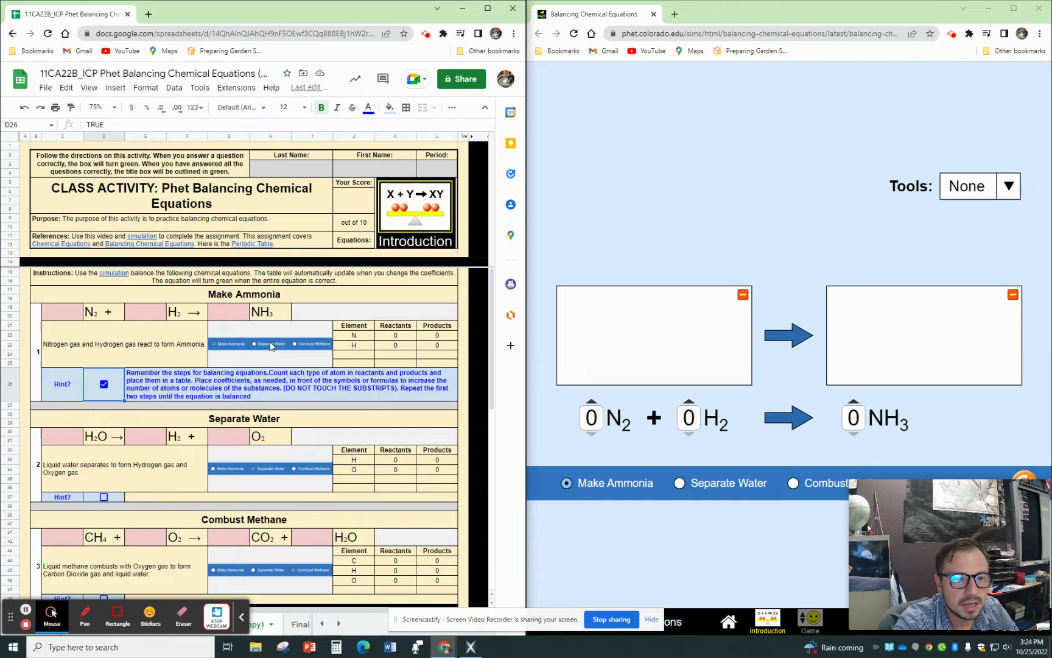
pyautogui.click(104, 385)
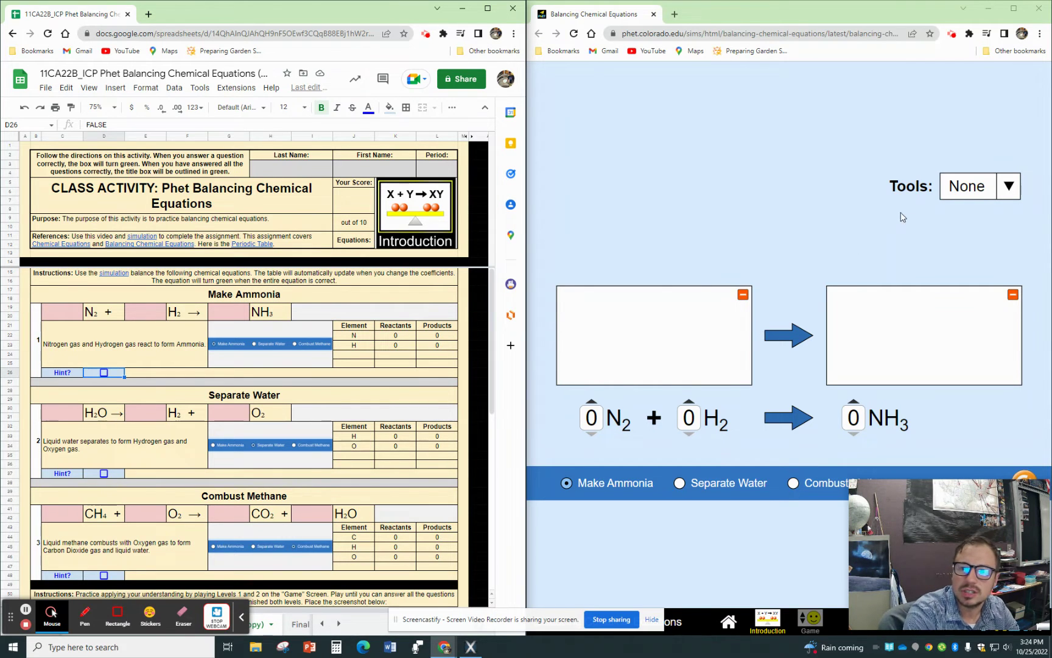
# Step: Add balance scales from Tools and raise the N2, H2 and NH3 coefficients, H2 to 3
pyautogui.click(1009, 186)
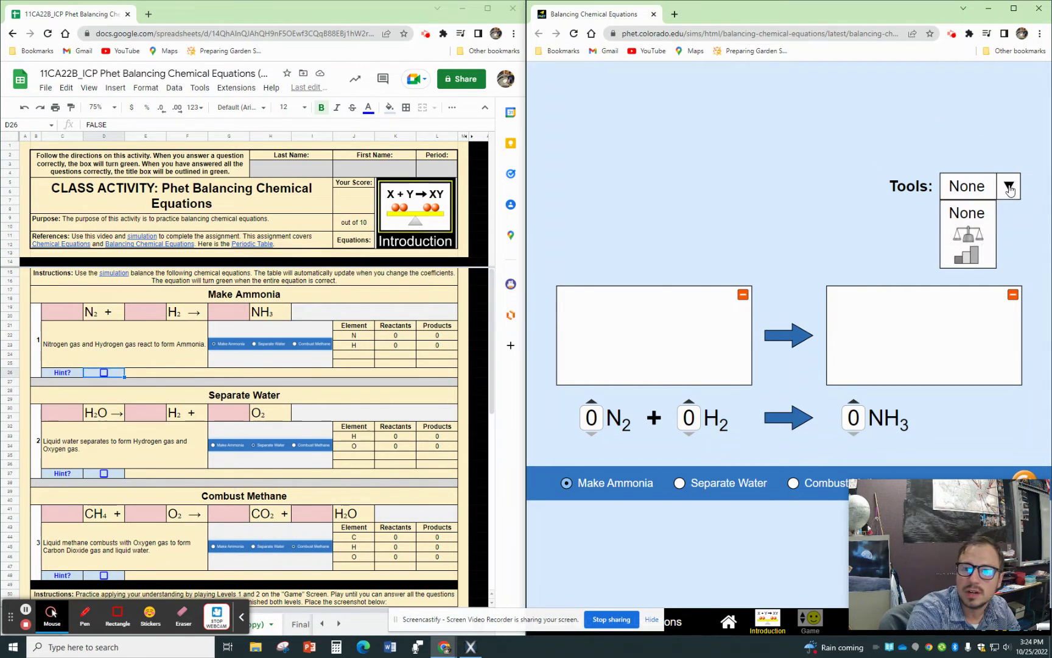
pyautogui.click(976, 243)
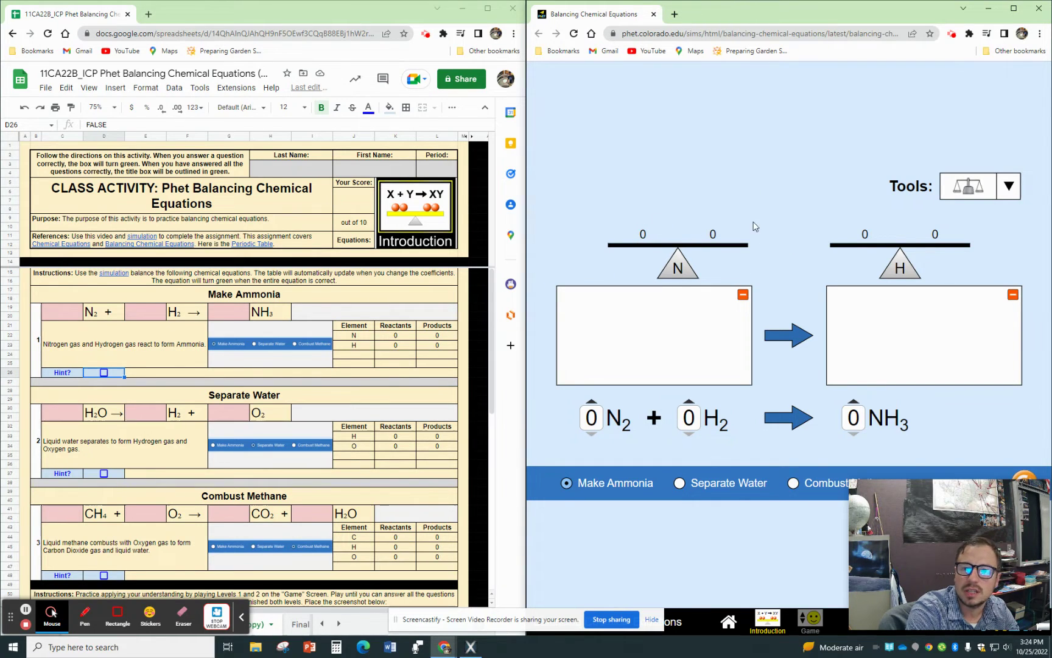
pyautogui.click(591, 404)
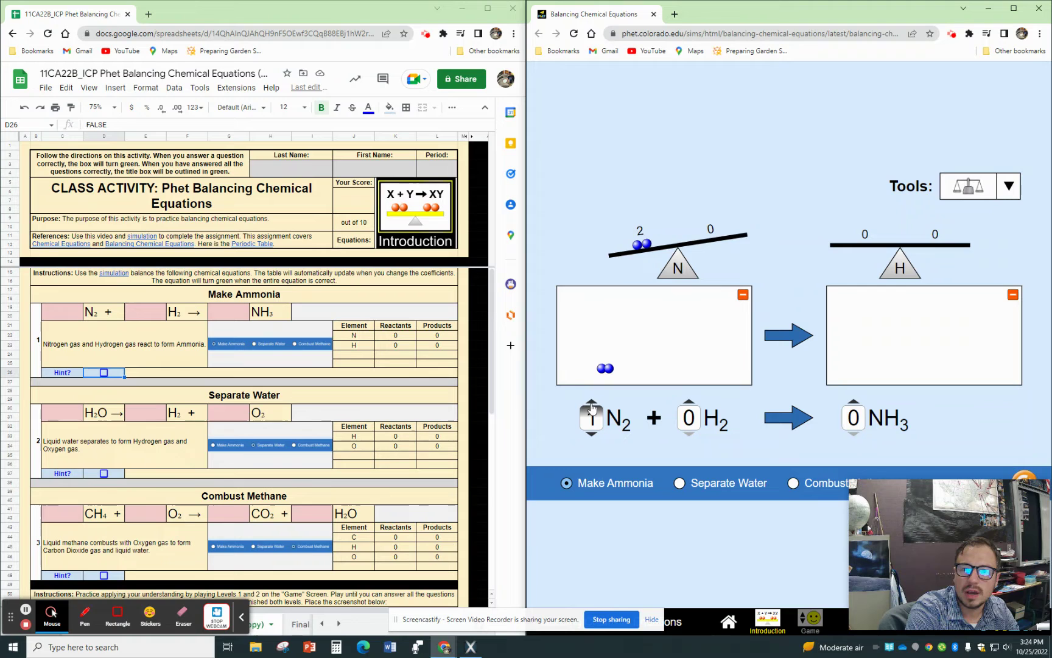
pyautogui.click(591, 404)
pyautogui.click(592, 404)
pyautogui.click(688, 404)
pyautogui.click(689, 404)
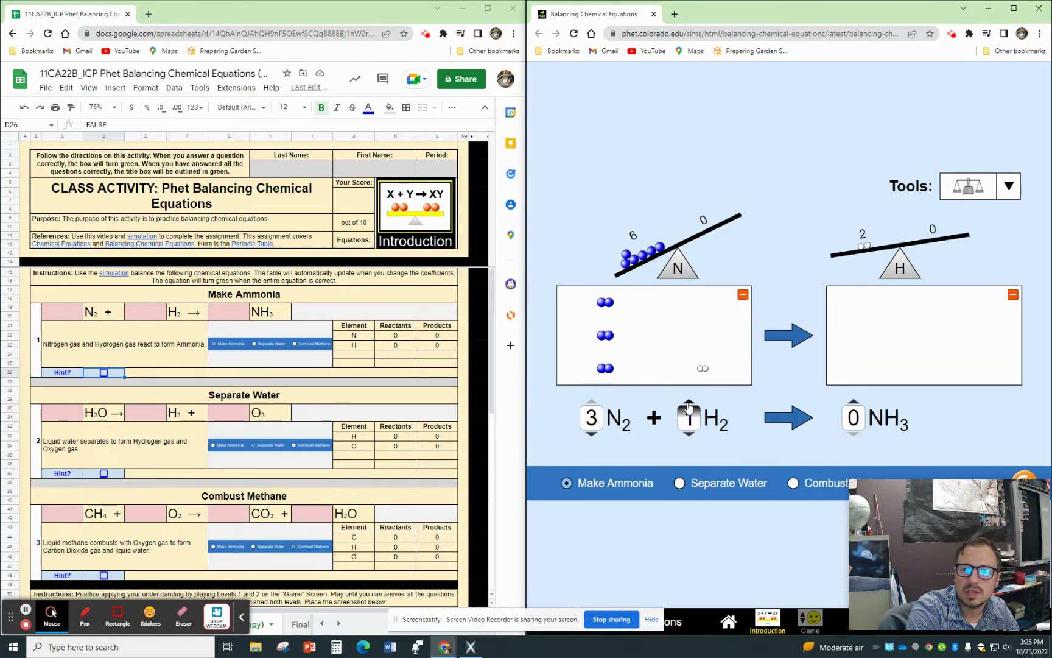
pyautogui.click(689, 404)
pyautogui.click(854, 403)
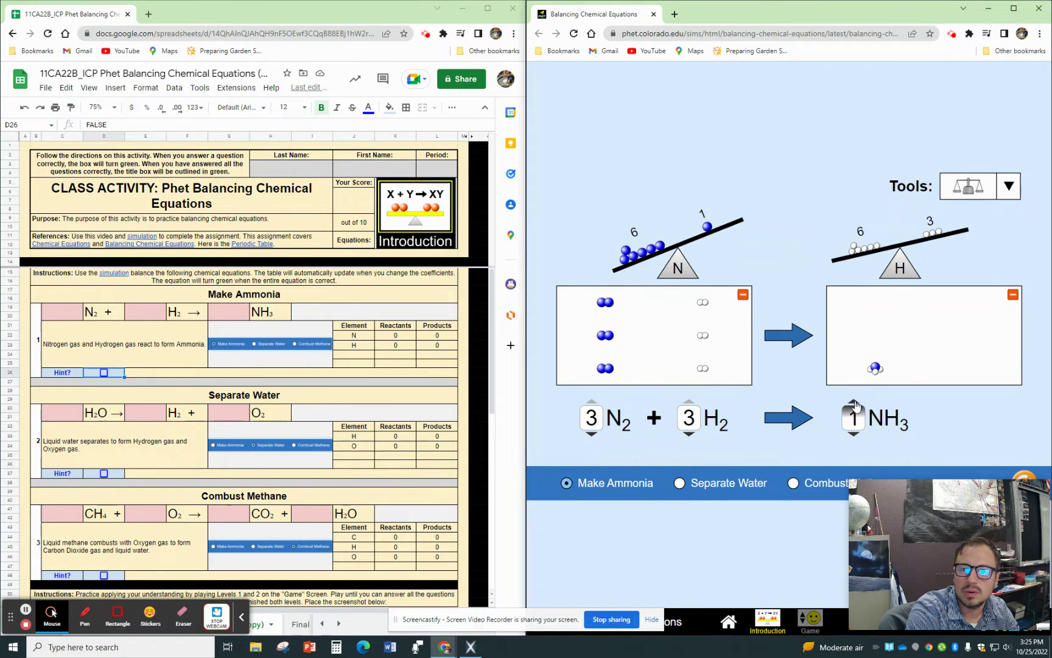
pyautogui.click(855, 403)
pyautogui.click(854, 404)
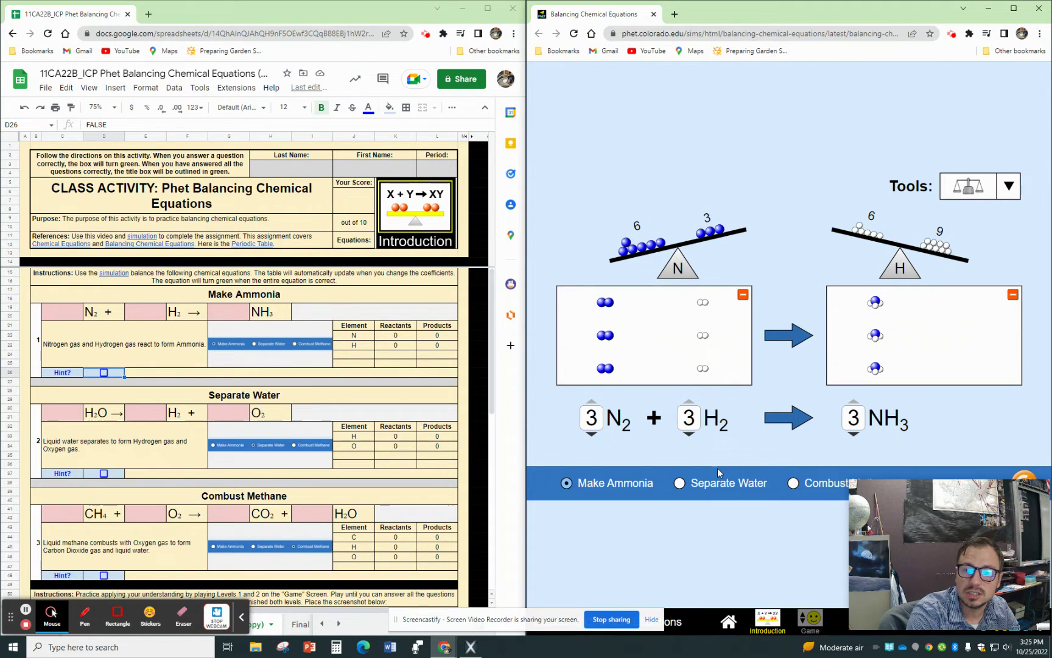
# Step: Lower the N2, H2 and NH3 coefficients back to 0, leaving both scales at 0
pyautogui.click(595, 438)
pyautogui.click(596, 439)
pyautogui.click(596, 438)
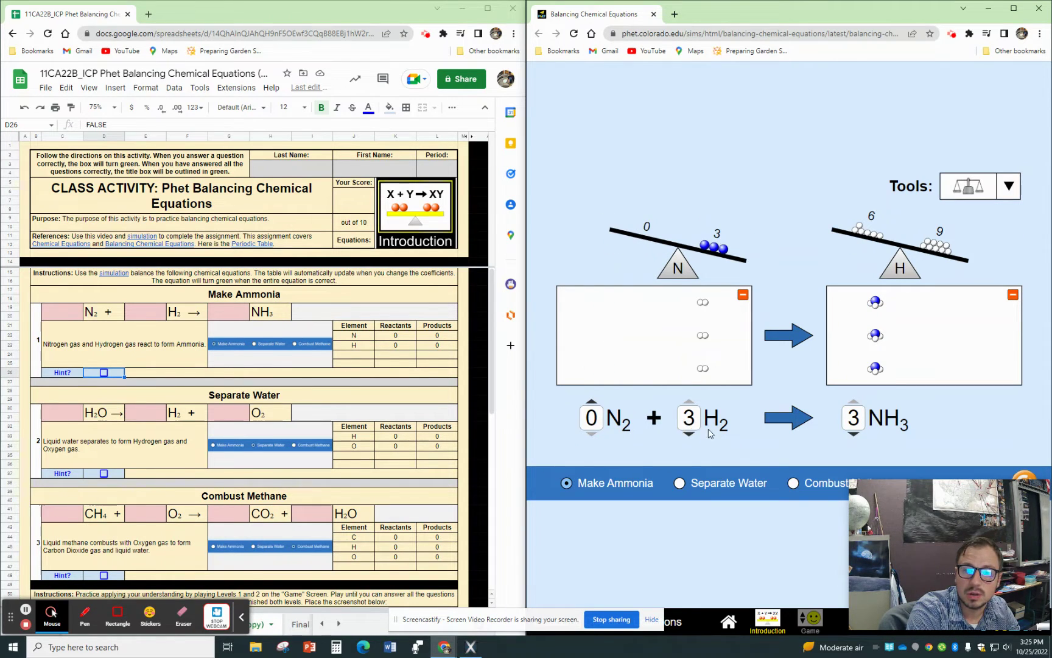
pyautogui.click(689, 439)
pyautogui.click(689, 439)
pyautogui.click(688, 438)
pyautogui.click(854, 434)
pyautogui.click(854, 433)
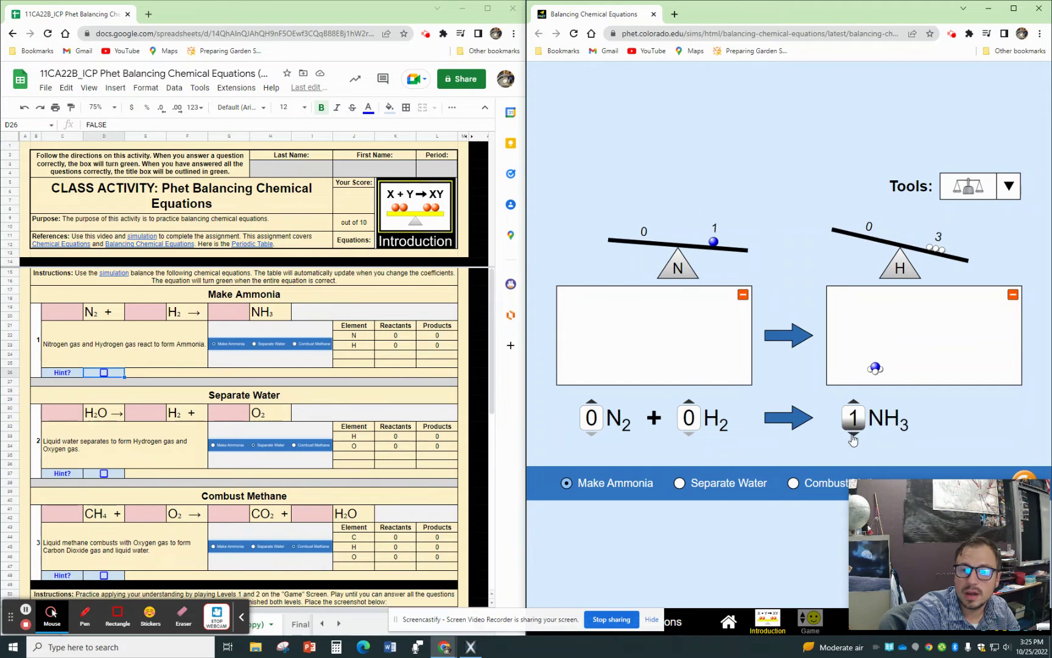
pyautogui.click(853, 433)
# Step: Show bar charts, set 3 N2 + 3 H2, and try one NH3 before removing it
pyautogui.click(1008, 190)
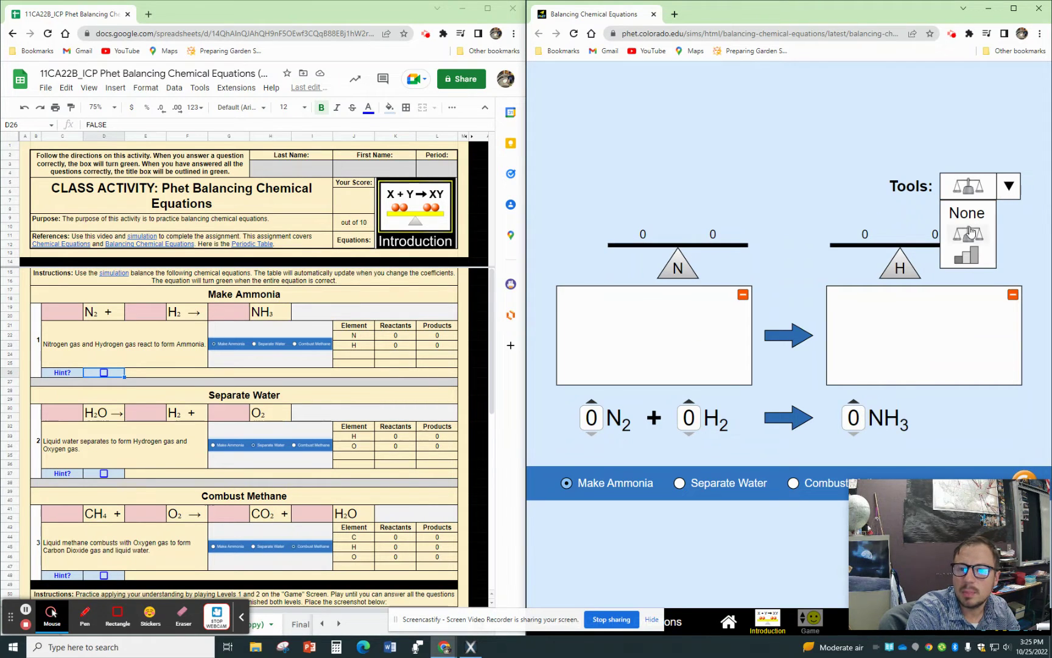
pyautogui.click(975, 255)
pyautogui.click(591, 401)
pyautogui.click(591, 401)
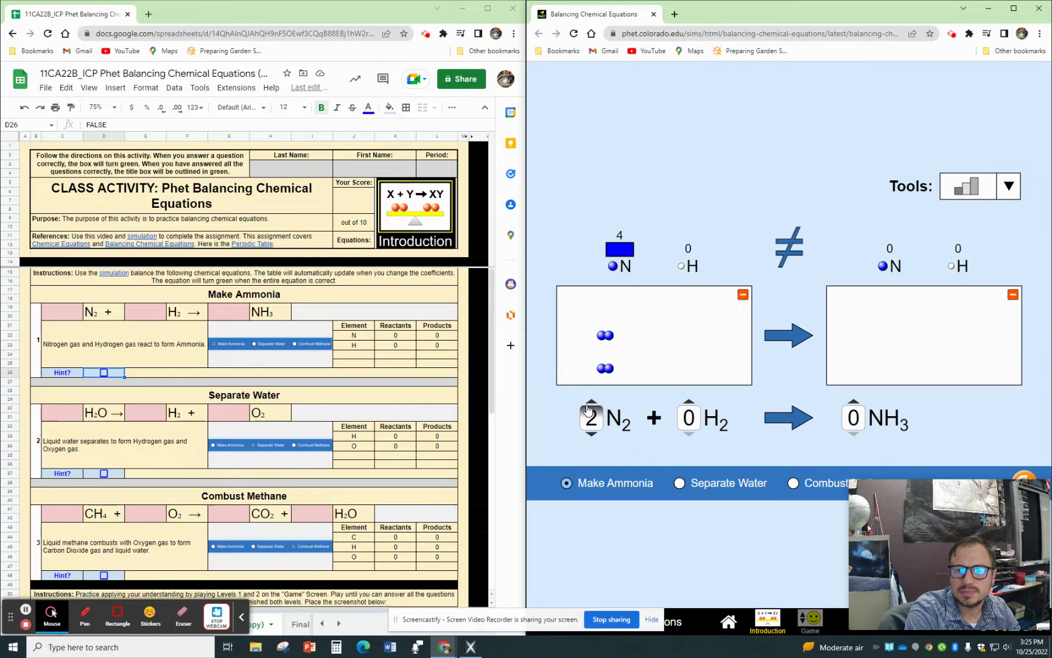
pyautogui.click(591, 401)
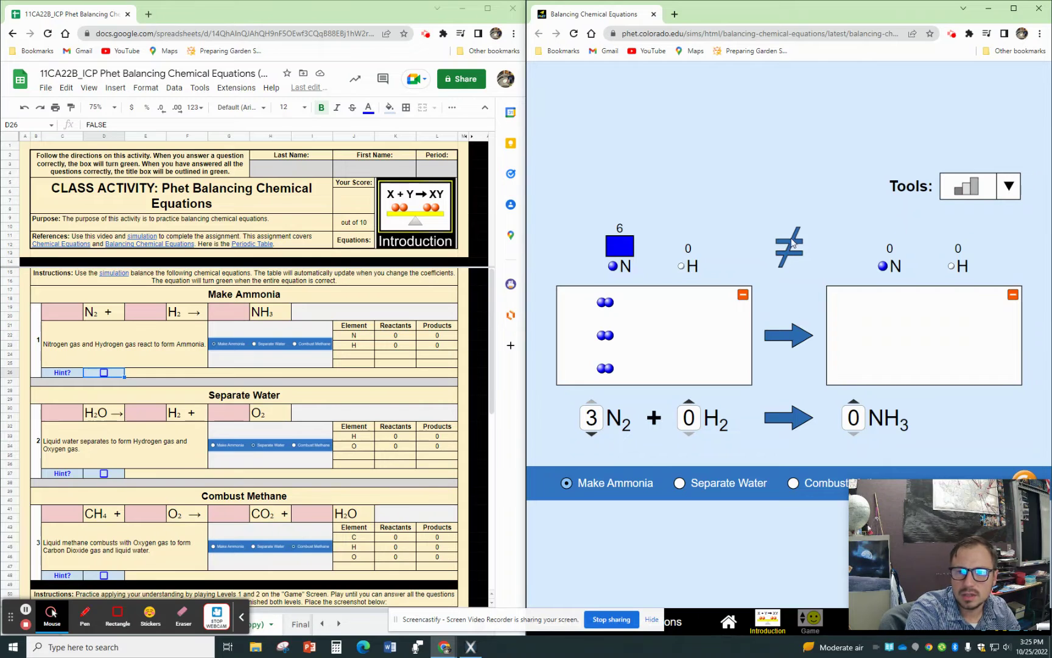
pyautogui.click(691, 408)
pyautogui.click(691, 408)
pyautogui.click(691, 409)
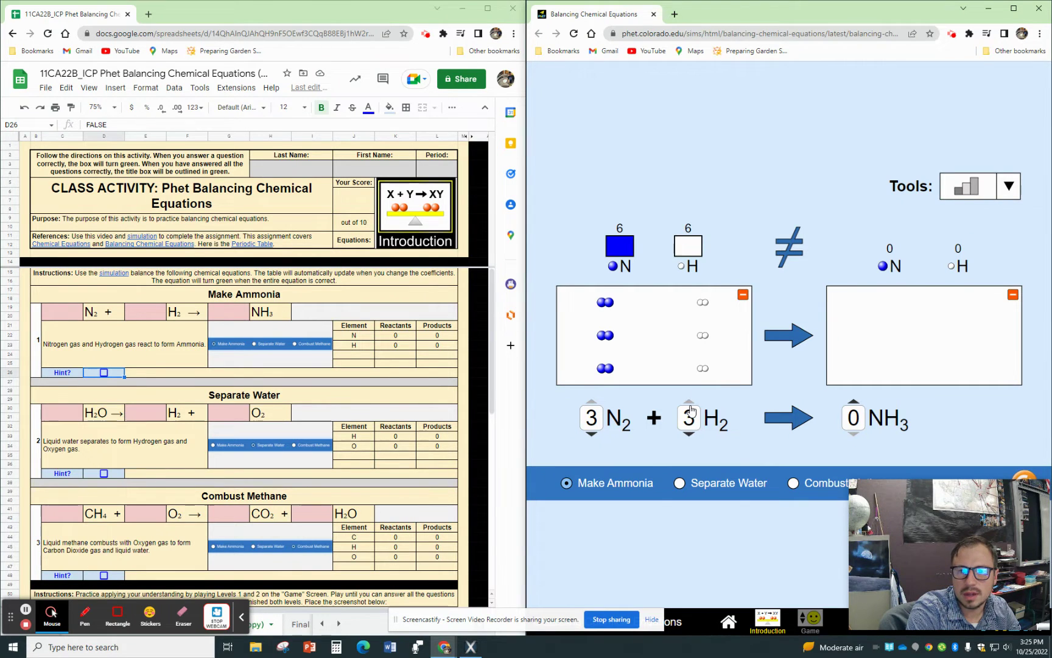
pyautogui.click(854, 403)
pyautogui.click(853, 433)
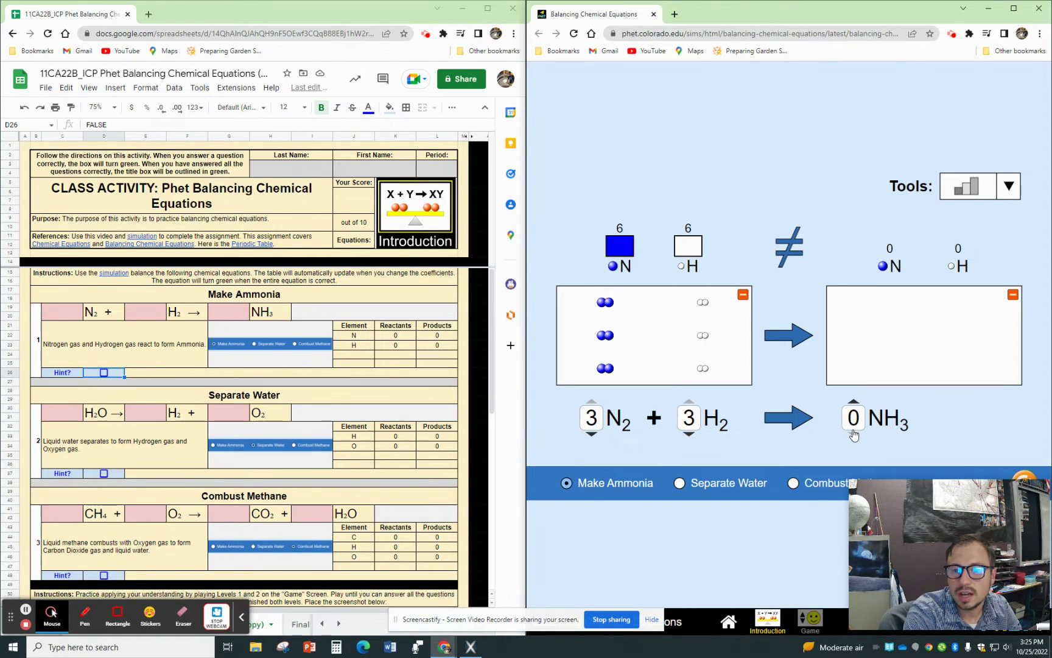
# Step: Switch to balance scales and reset the N2 and H2 coefficients to 0
pyautogui.click(1013, 186)
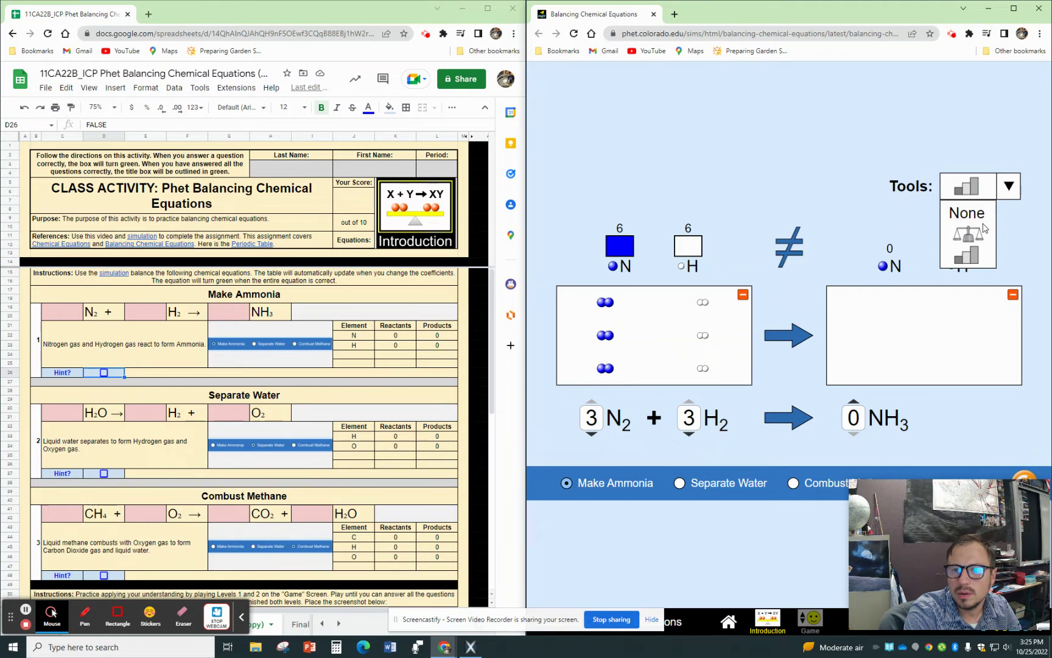
pyautogui.click(980, 233)
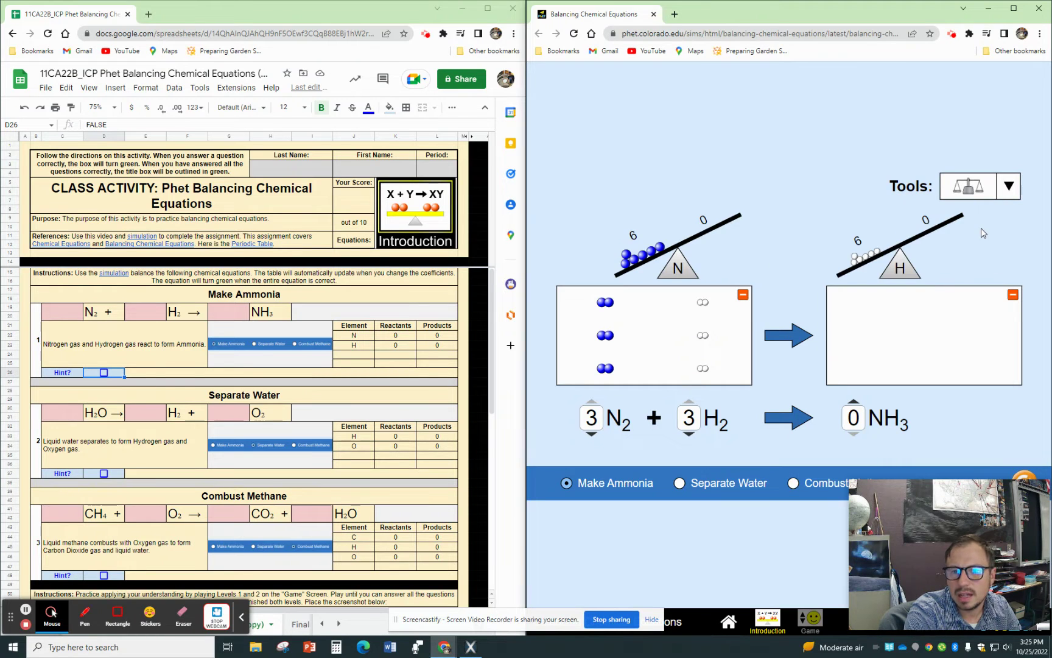
pyautogui.click(594, 434)
pyautogui.click(594, 434)
pyautogui.click(593, 434)
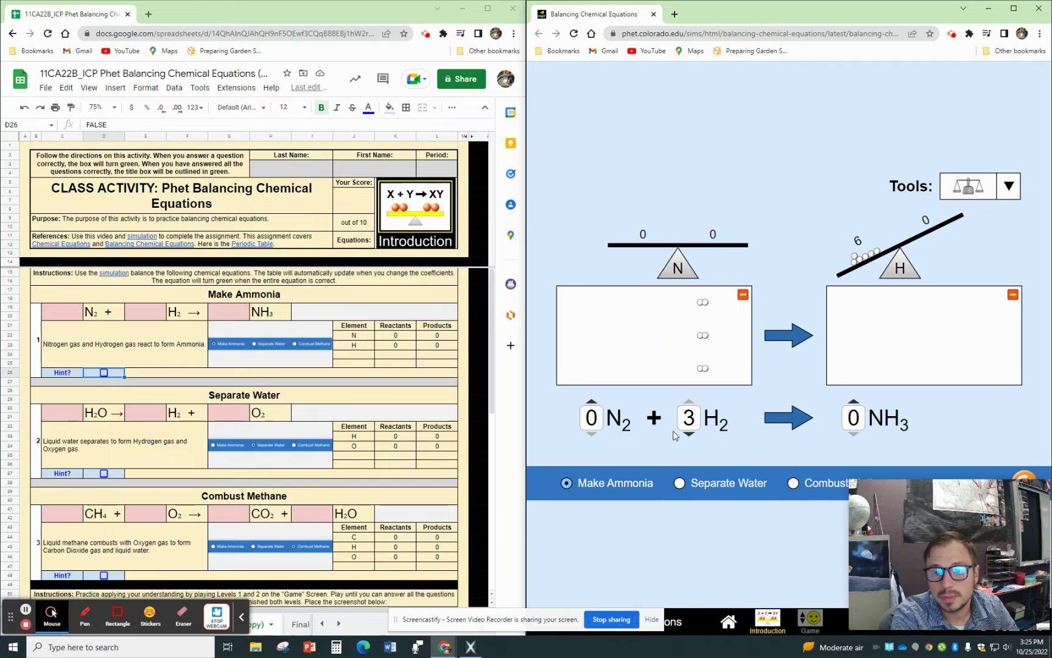
pyautogui.click(689, 433)
pyautogui.click(689, 433)
pyautogui.click(689, 433)
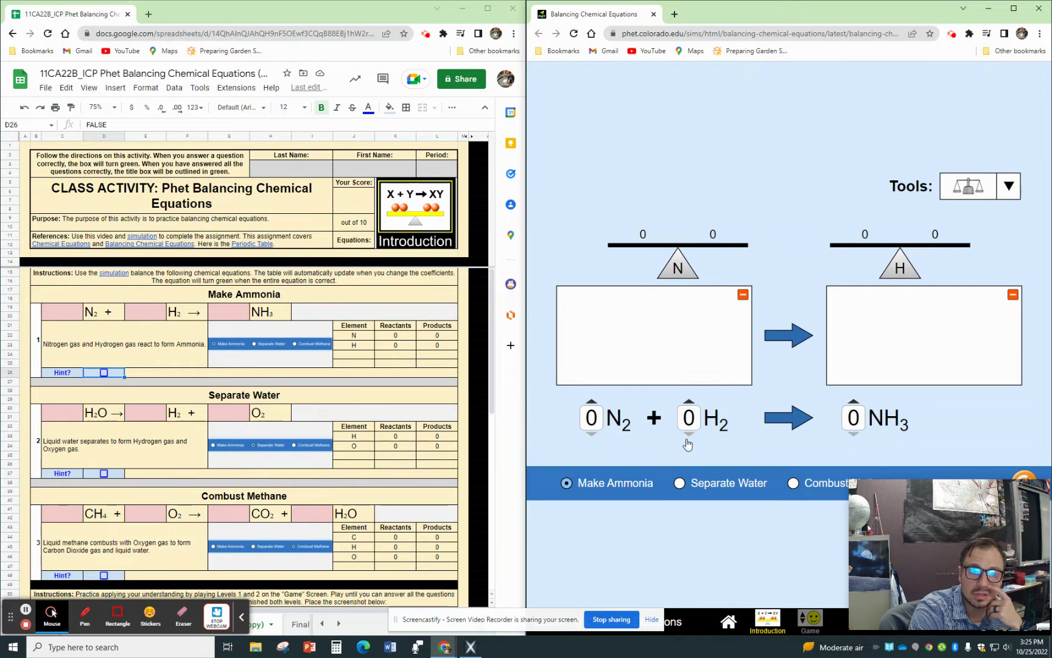
# Step: Balance the equation as 1 N2 + 3 H2 → 2 NH3 and show bar charts
pyautogui.click(592, 401)
pyautogui.click(688, 401)
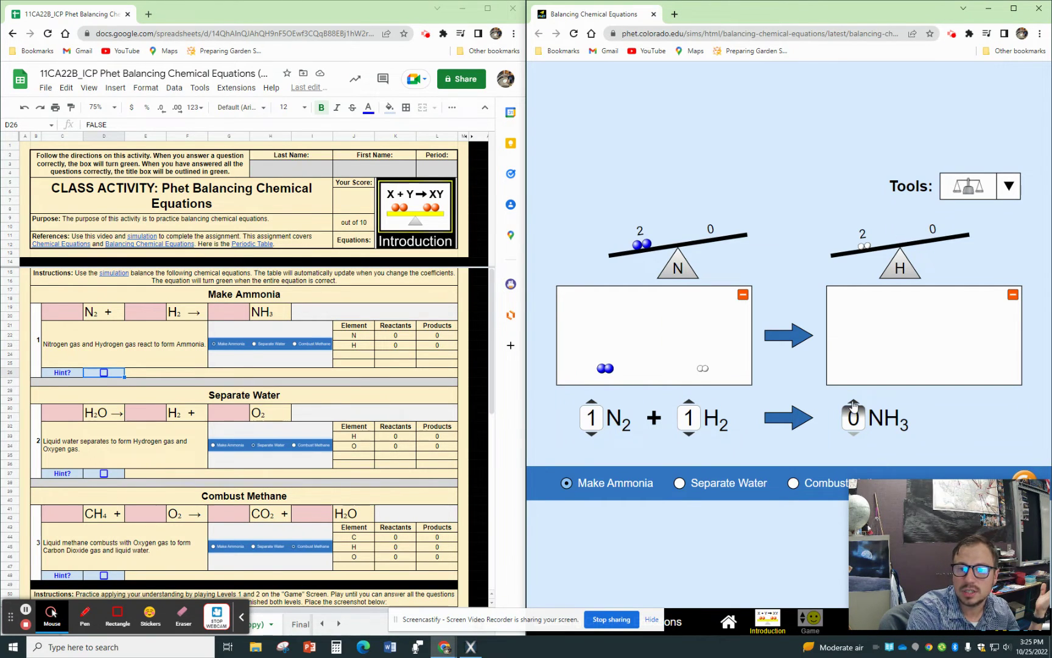
pyautogui.click(854, 403)
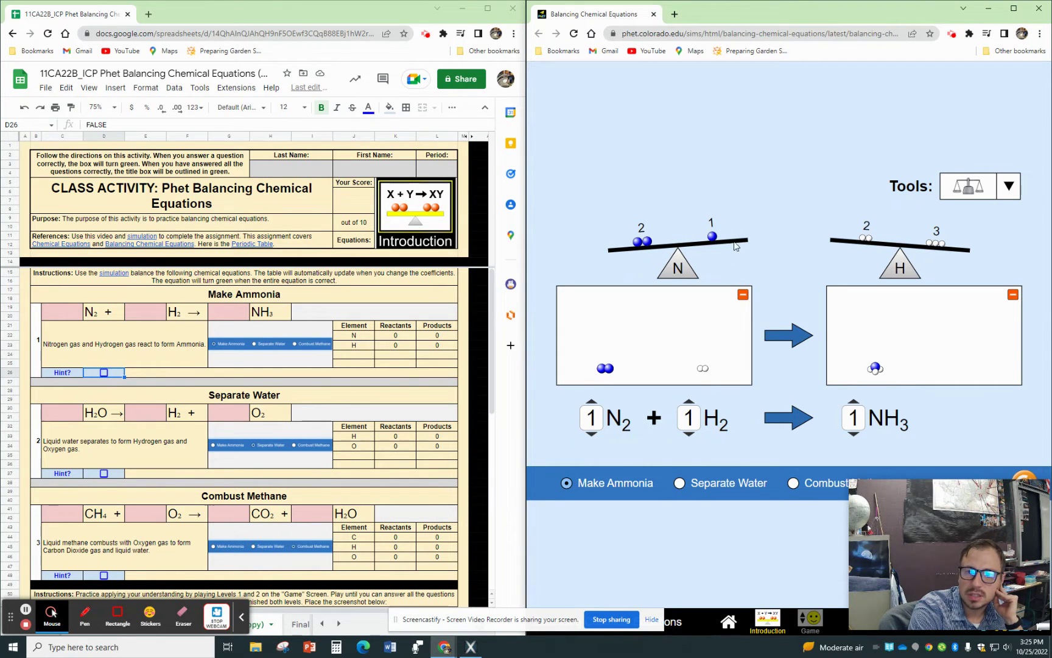
pyautogui.click(854, 403)
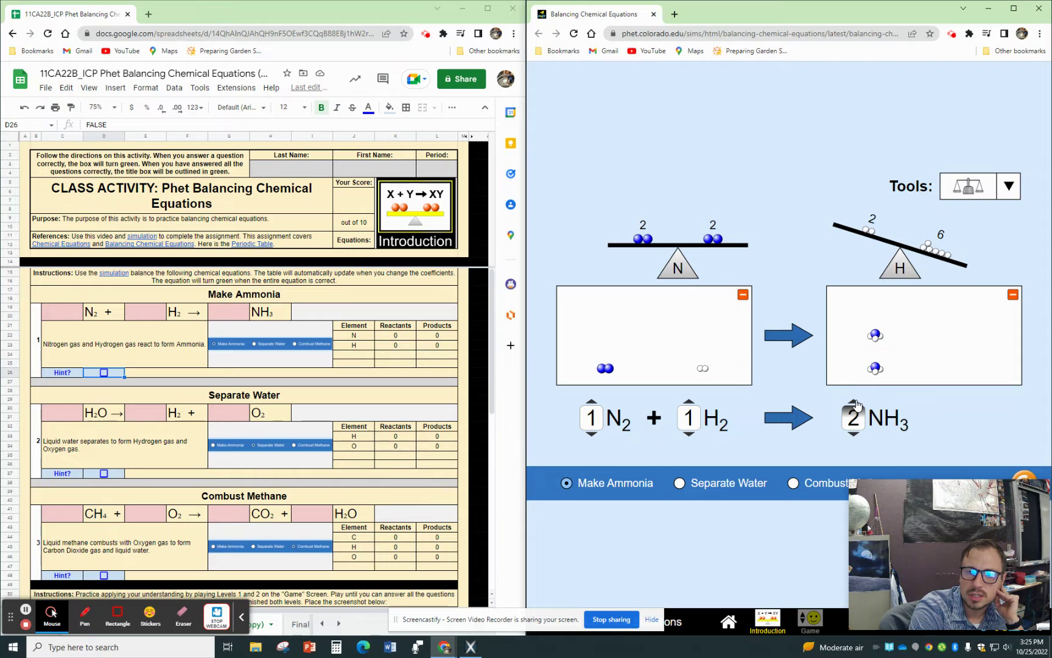
pyautogui.click(693, 405)
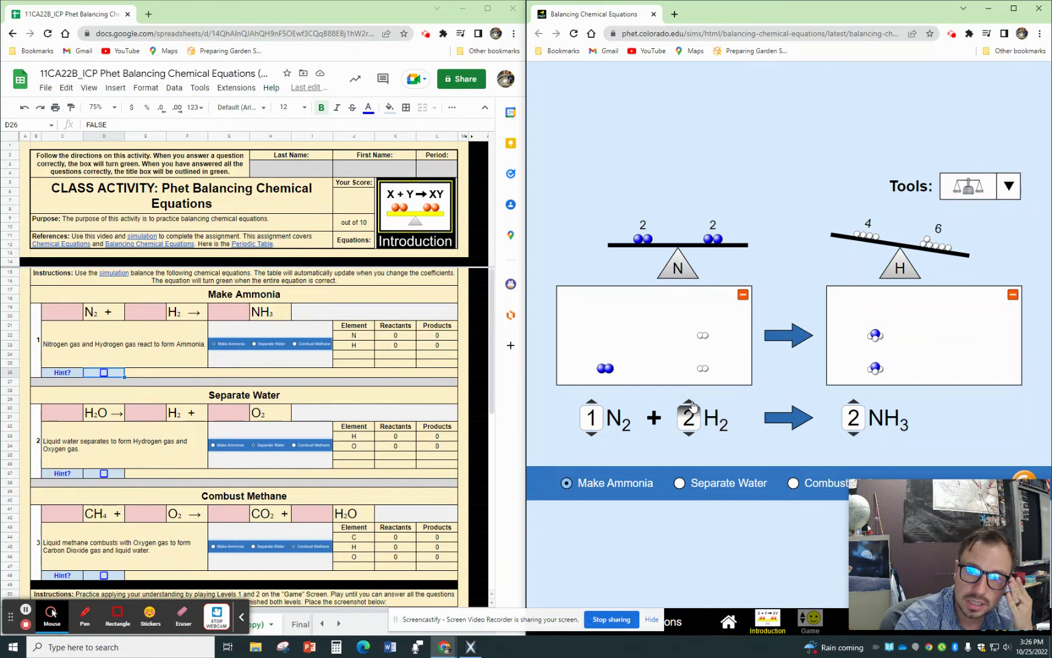
pyautogui.click(693, 405)
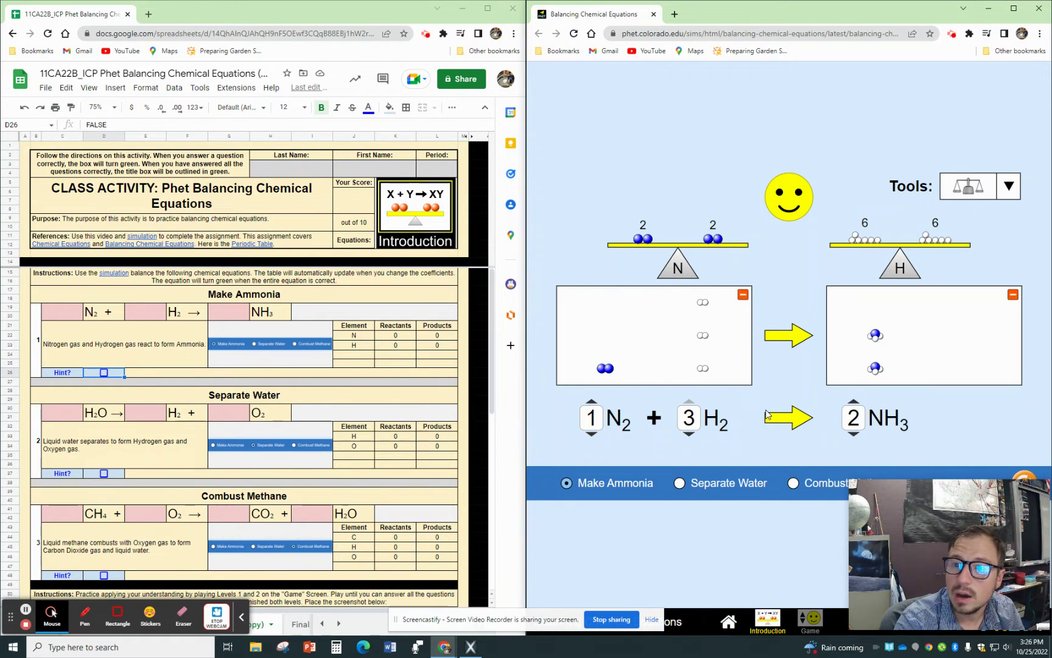
pyautogui.click(1009, 186)
pyautogui.click(981, 257)
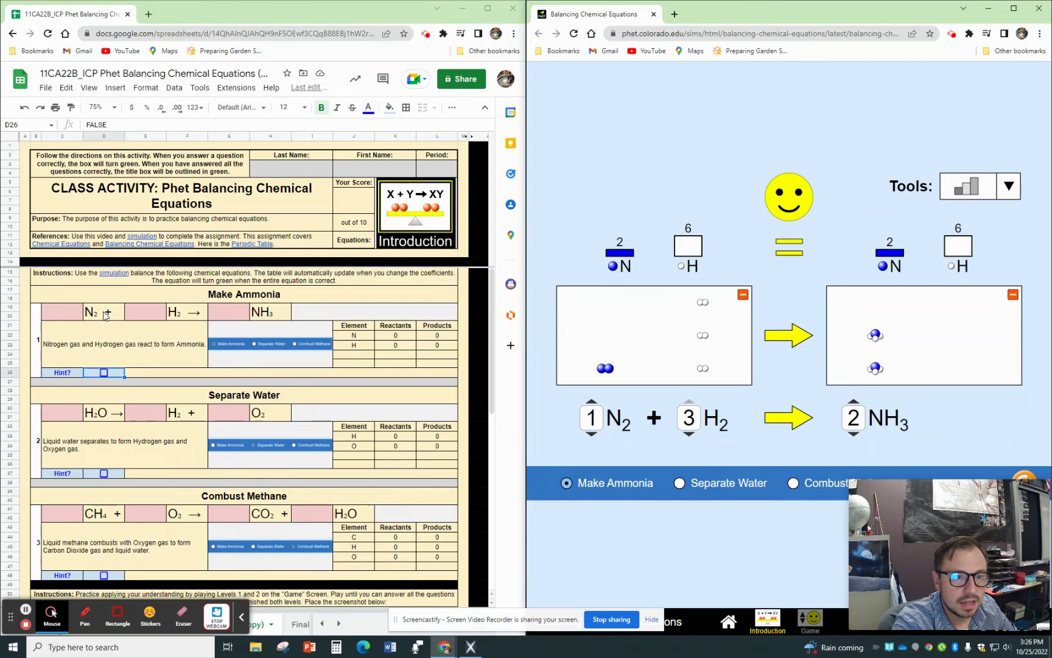
# Step: Enter coefficients 1, 3 and 2 for N2, H2 and NH3 in the worksheet's Make Ammonia row
pyautogui.click(69, 311)
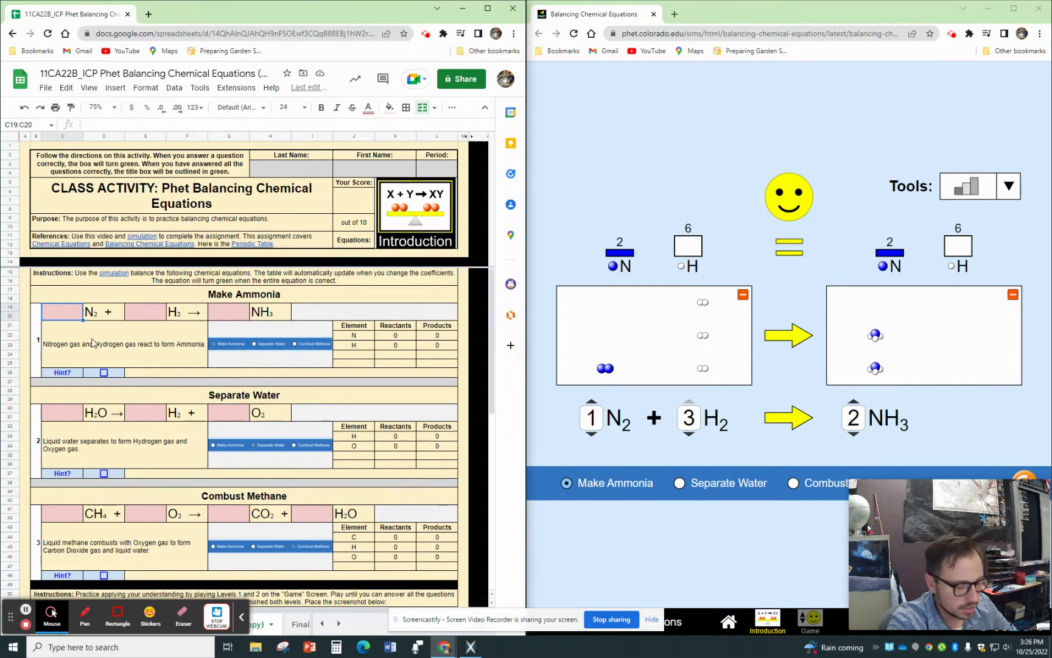
pyautogui.write('1')
pyautogui.click(148, 317)
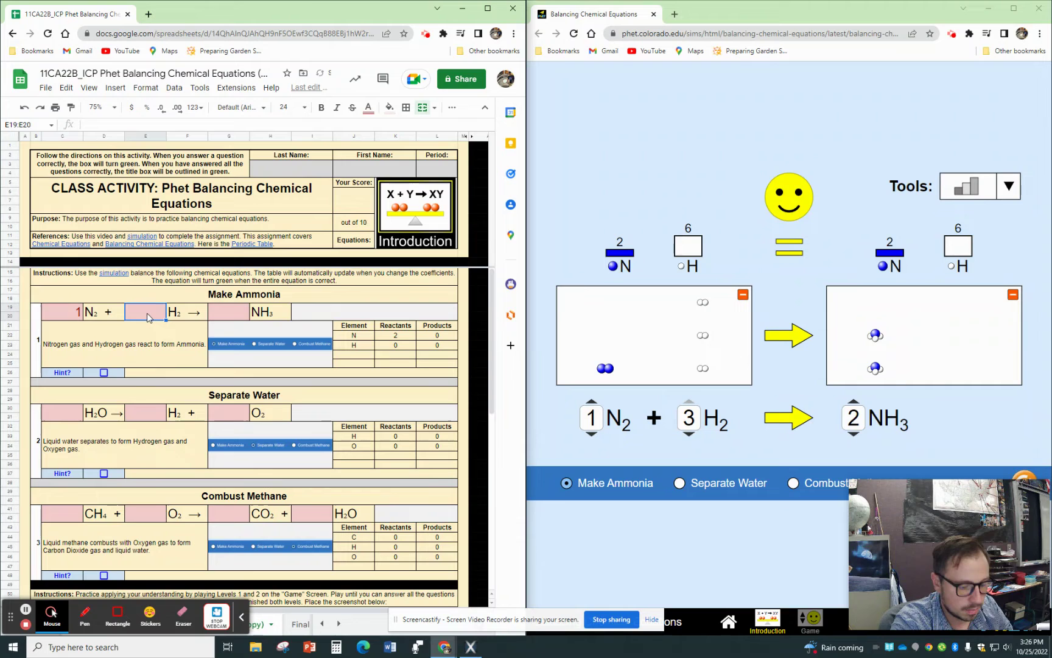
pyautogui.write('3')
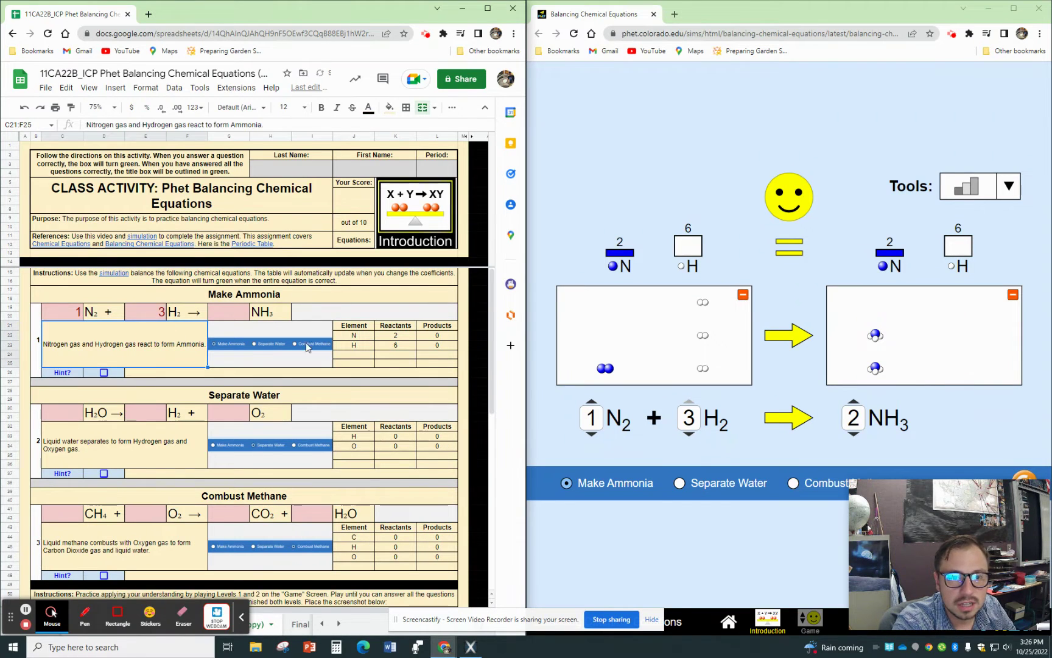
pyautogui.click(236, 315)
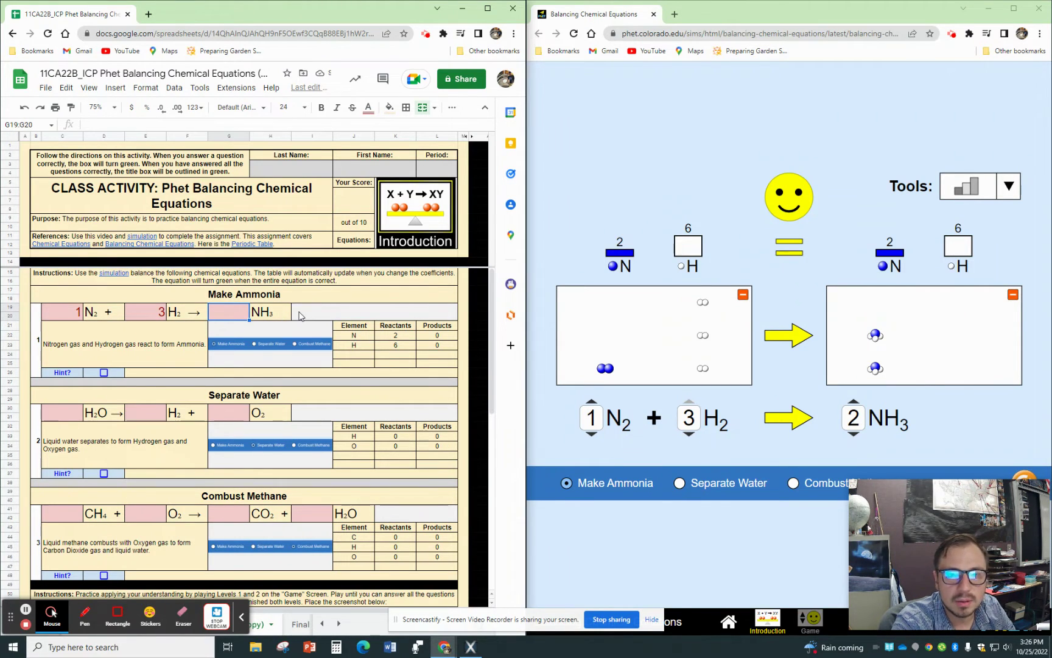
pyautogui.write('2')
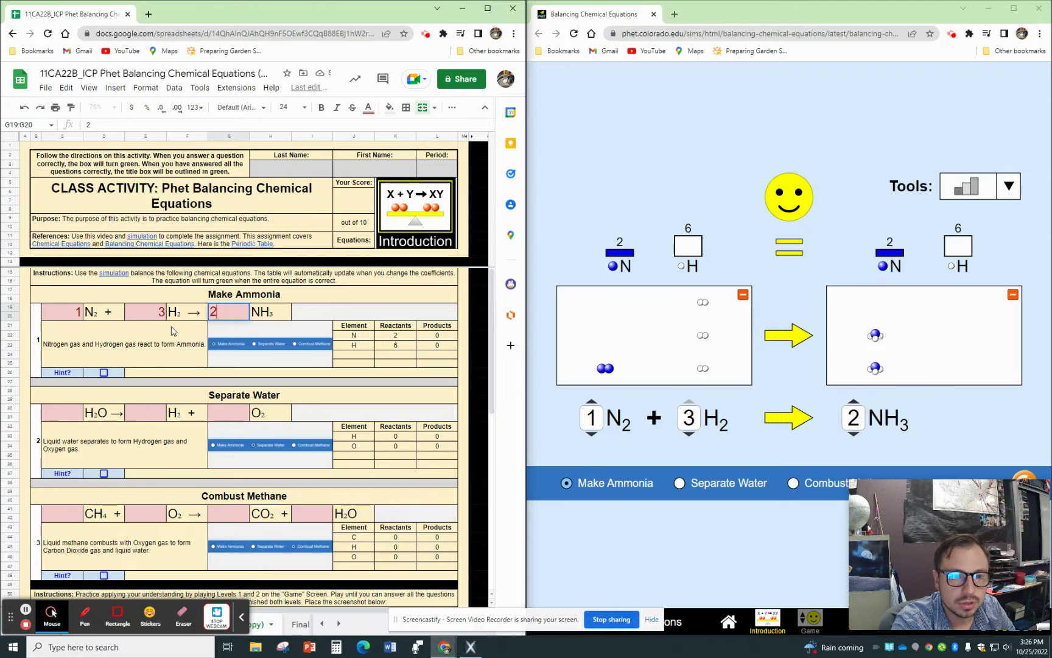
pyautogui.click(180, 340)
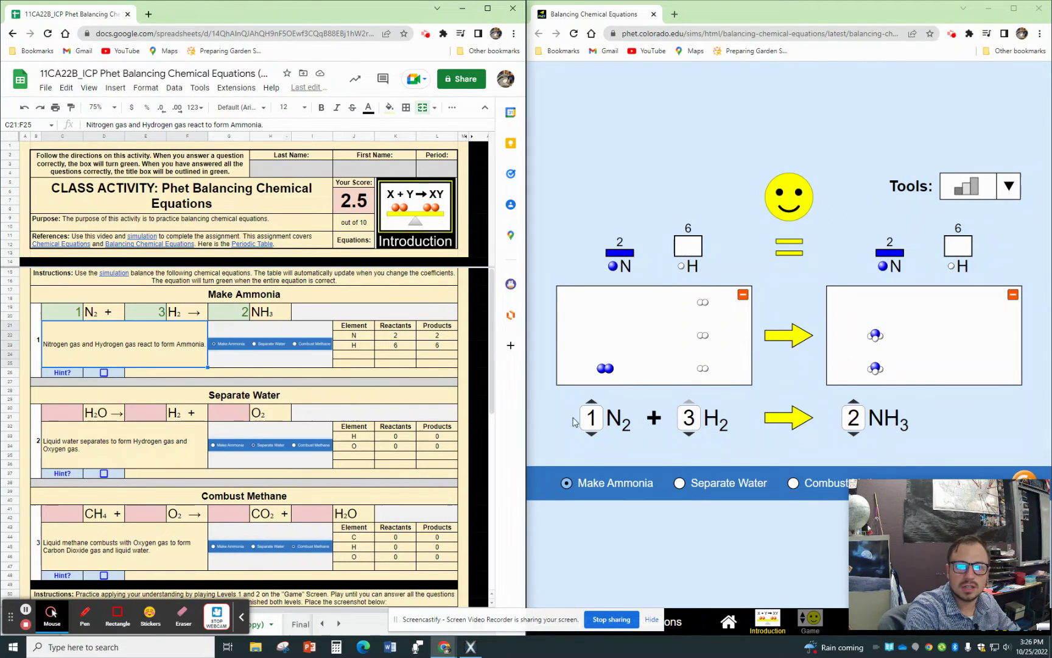
# Step: Switch to the Combust Methane equation and show C, H and O balance scales
pyautogui.click(680, 484)
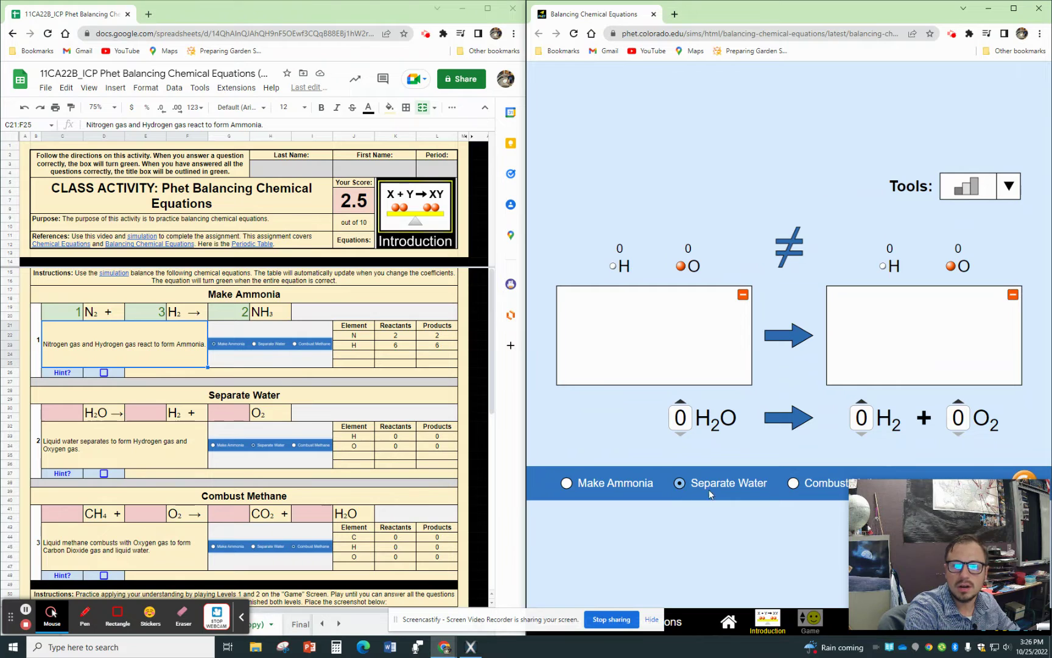
pyautogui.click(793, 483)
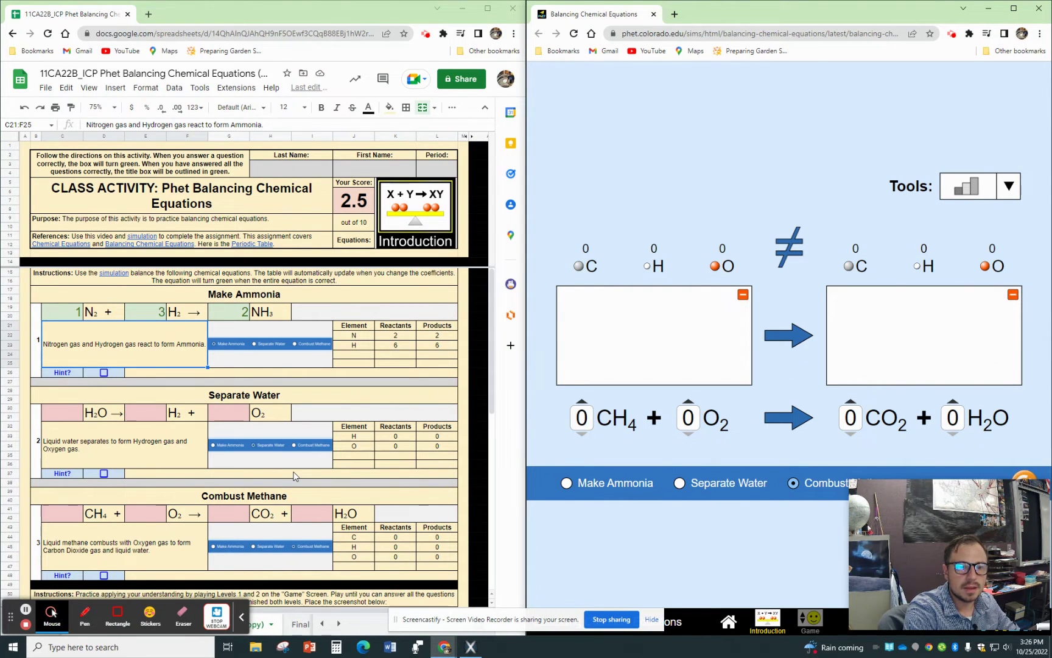
pyautogui.scroll(-1, 293, 475)
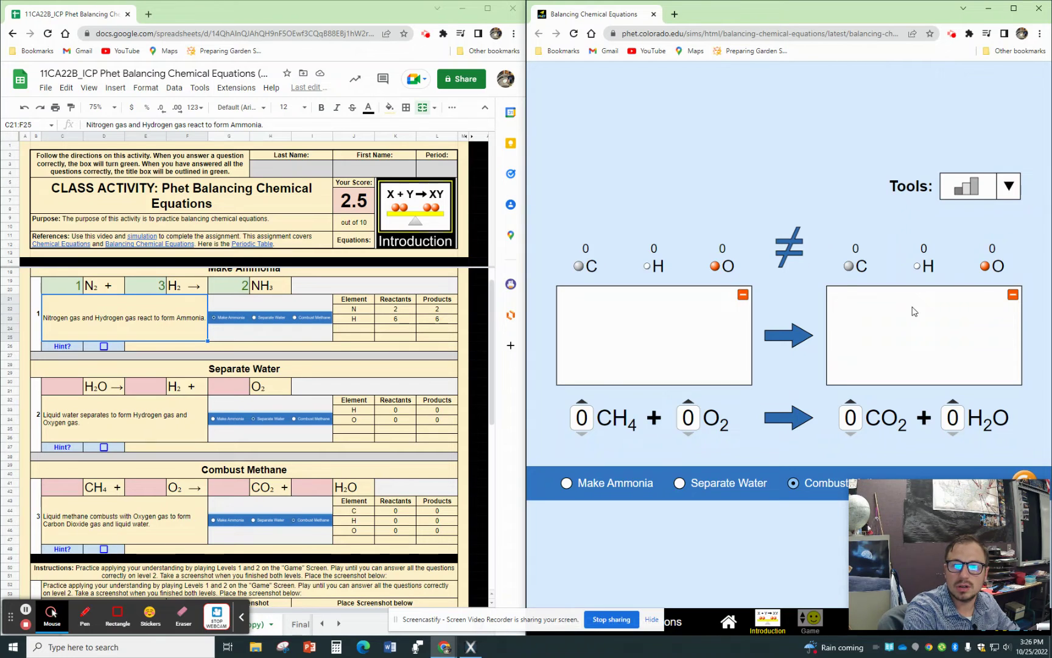
pyautogui.click(1002, 192)
pyautogui.click(968, 244)
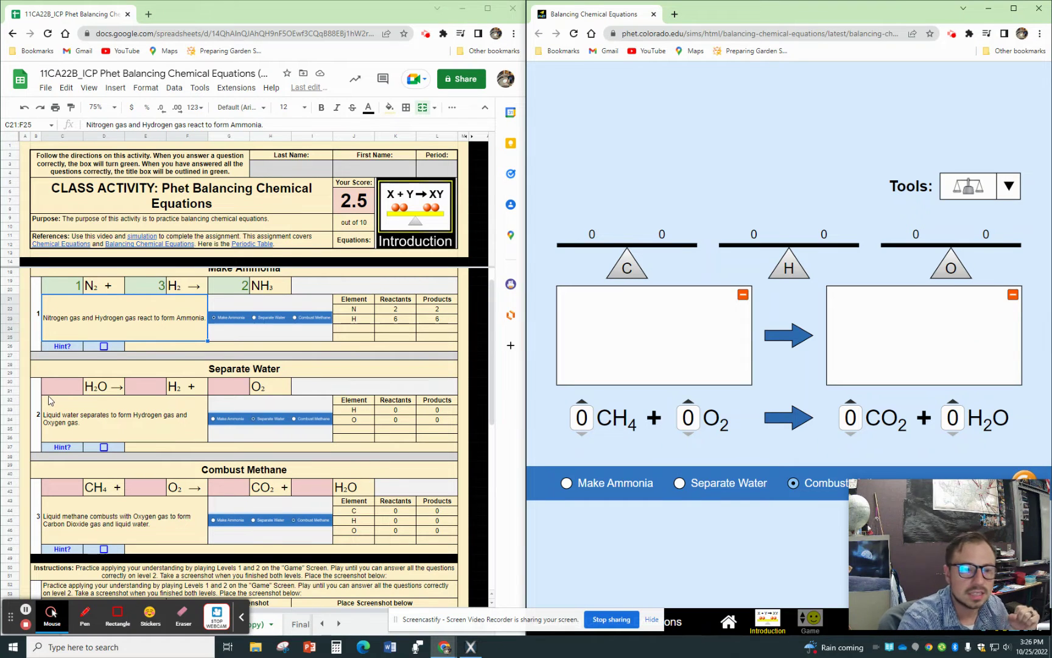
pyautogui.scroll(-3, 196, 428)
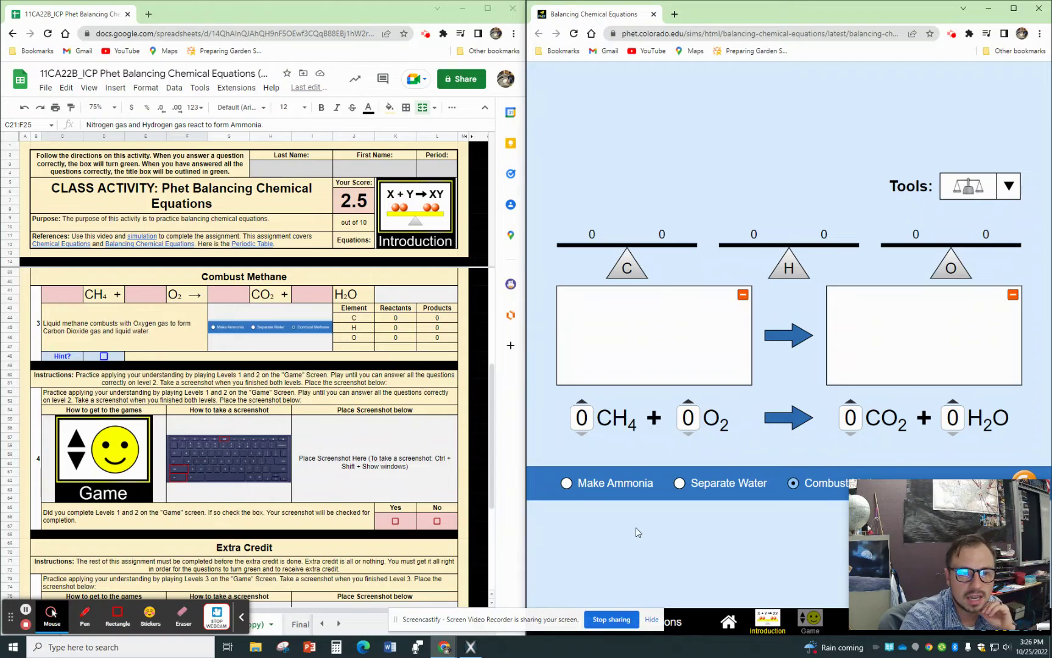
pyautogui.moveTo(932, 559)
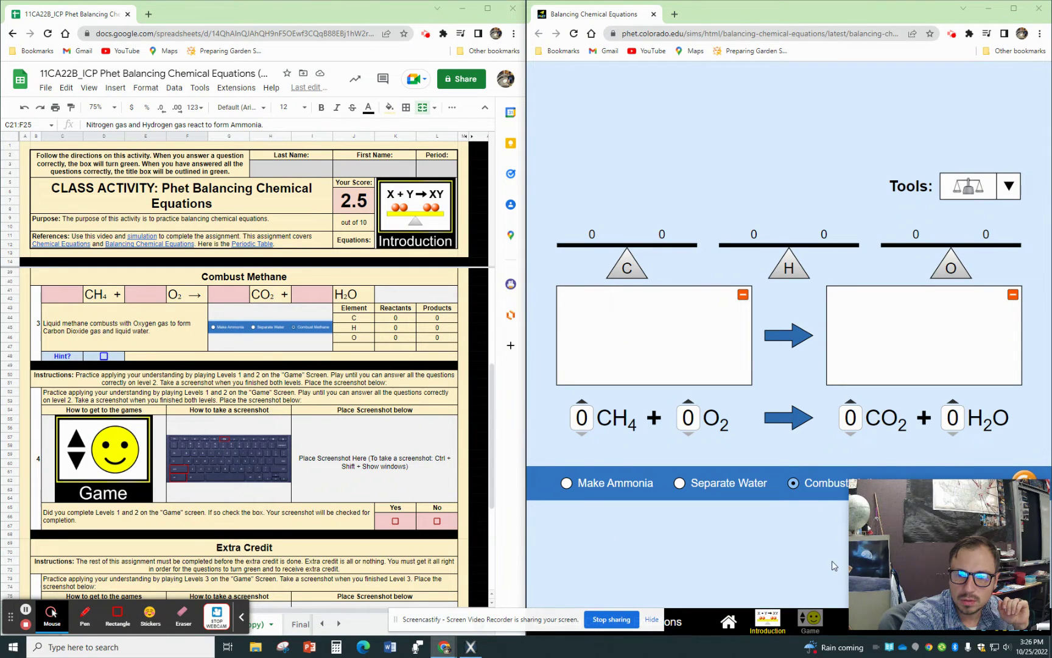
# Step: Open the Game, start over, and choose Level 1
pyautogui.click(815, 620)
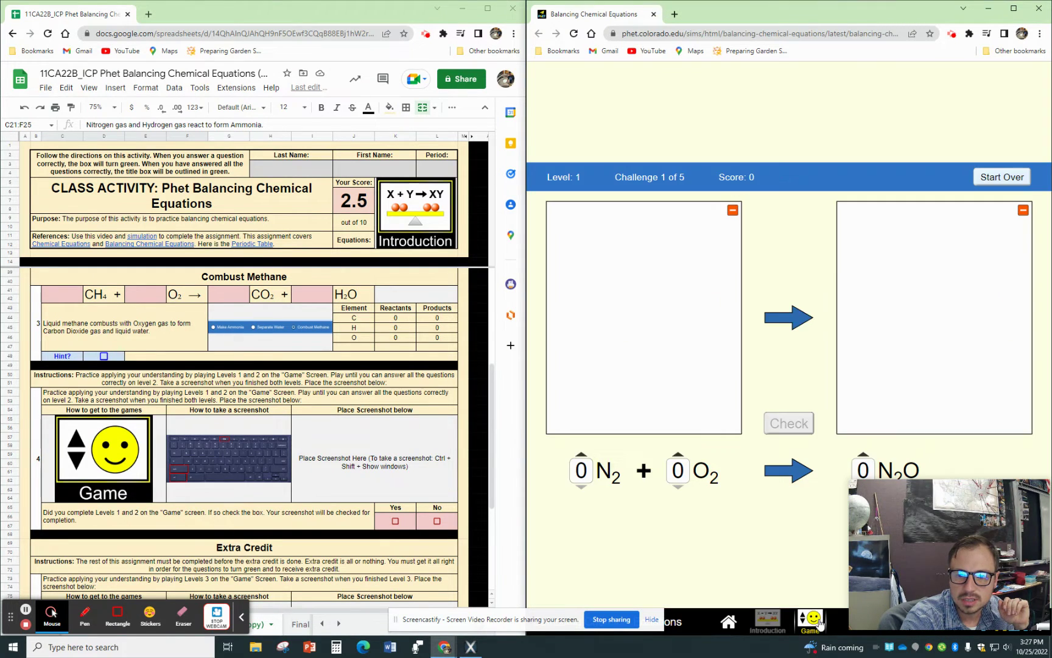
pyautogui.click(728, 622)
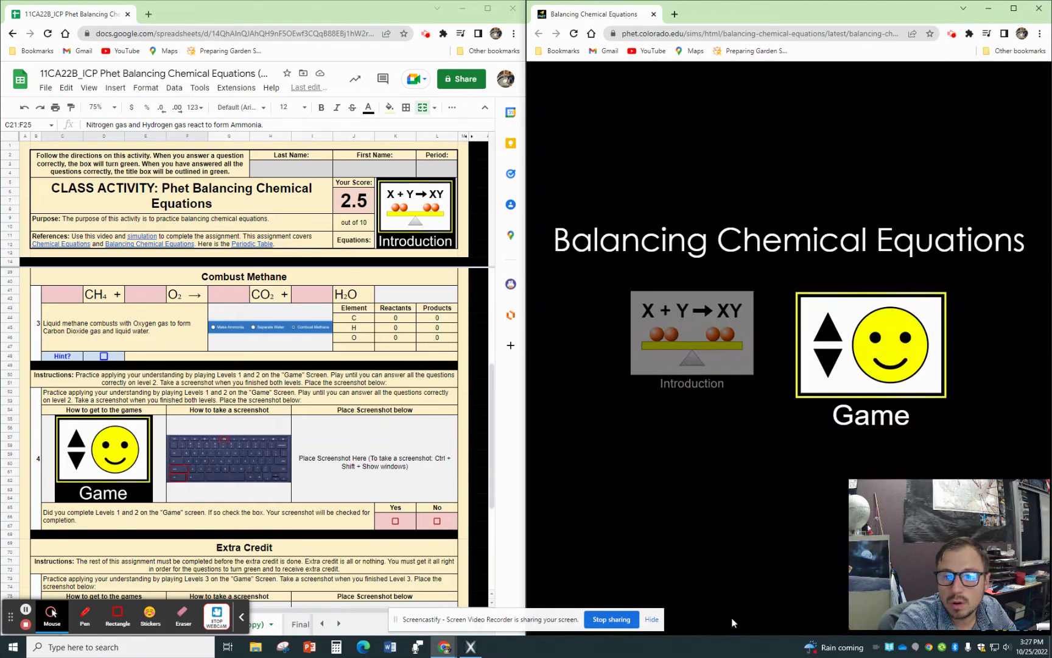
pyautogui.click(857, 405)
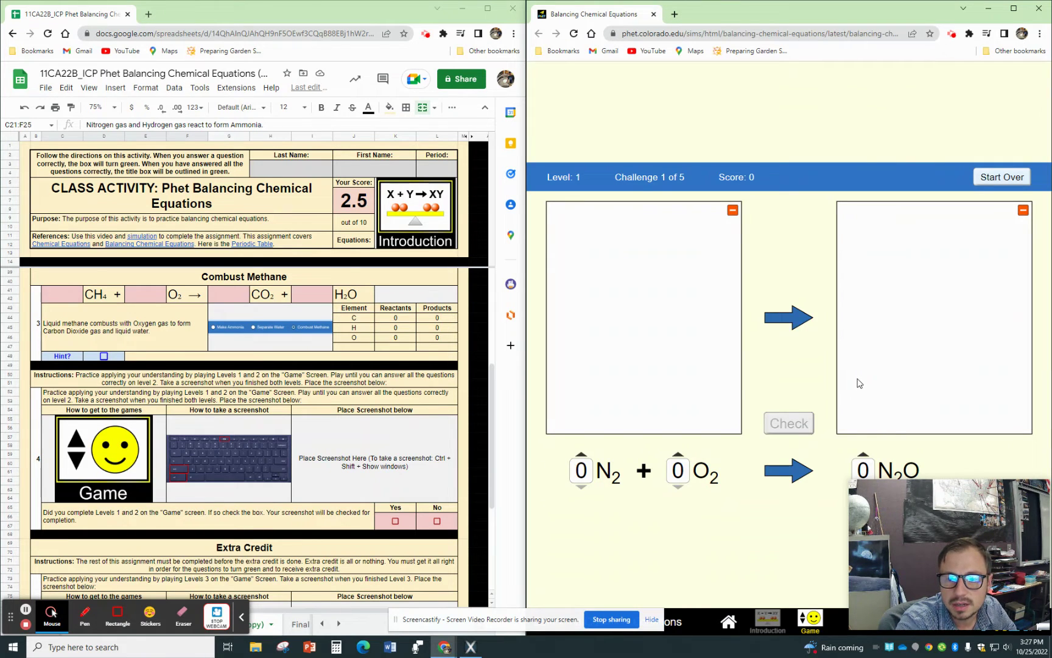
pyautogui.moveTo(968, 573)
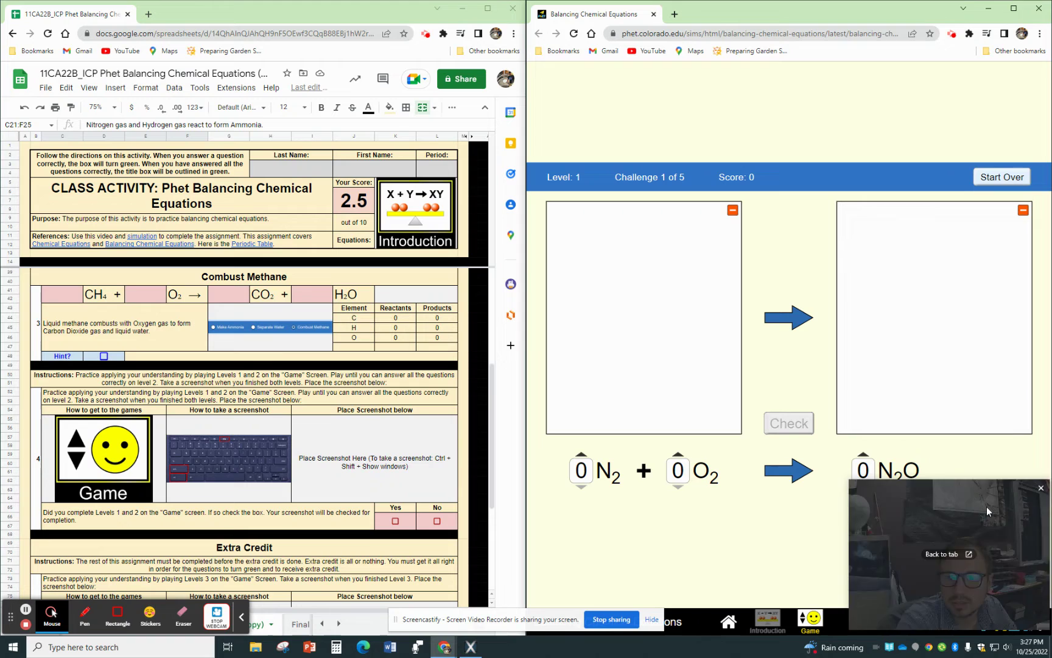
pyautogui.click(1003, 177)
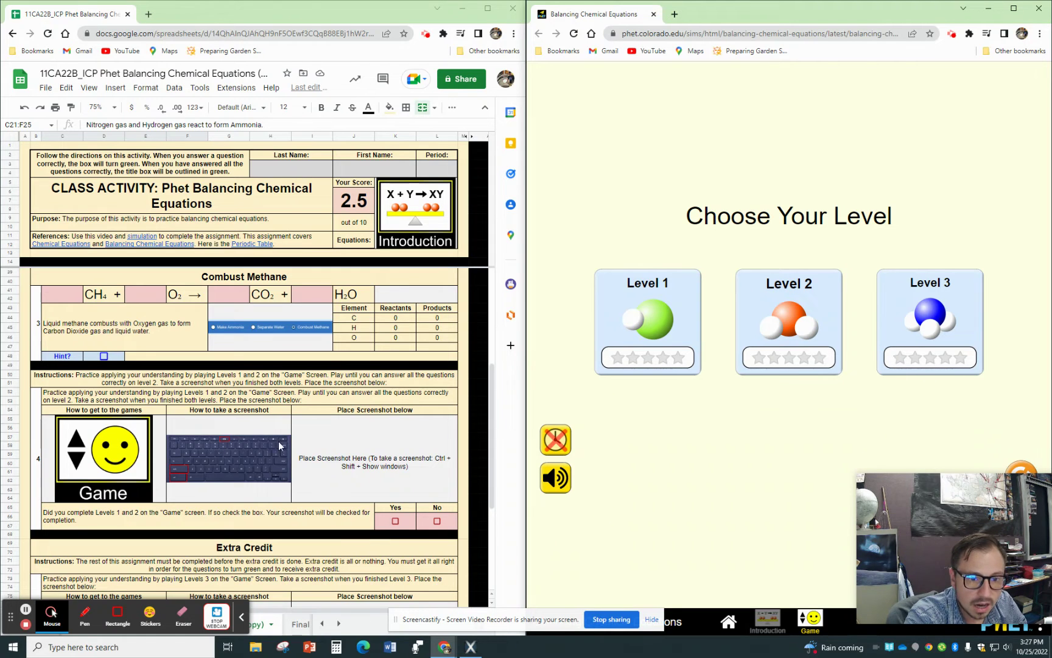
pyautogui.click(639, 321)
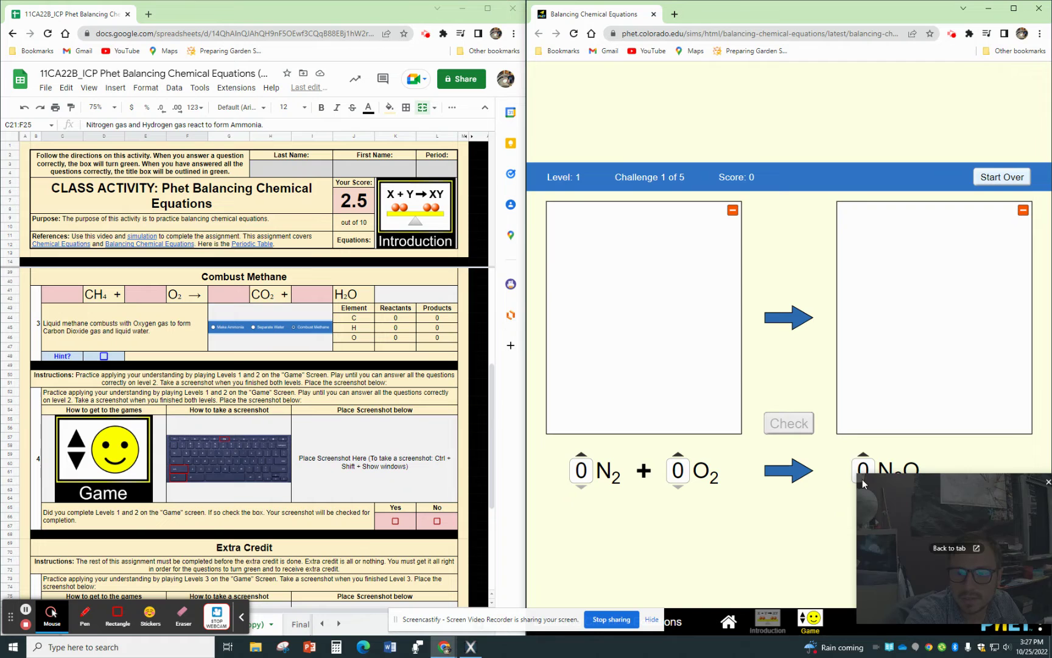
# Step: Balance the first challenge as 2 N2 + 1 O2 → 2 N2O, check it, and go to the next challenge
pyautogui.moveTo(857, 474); pyautogui.dragTo(878, 489)
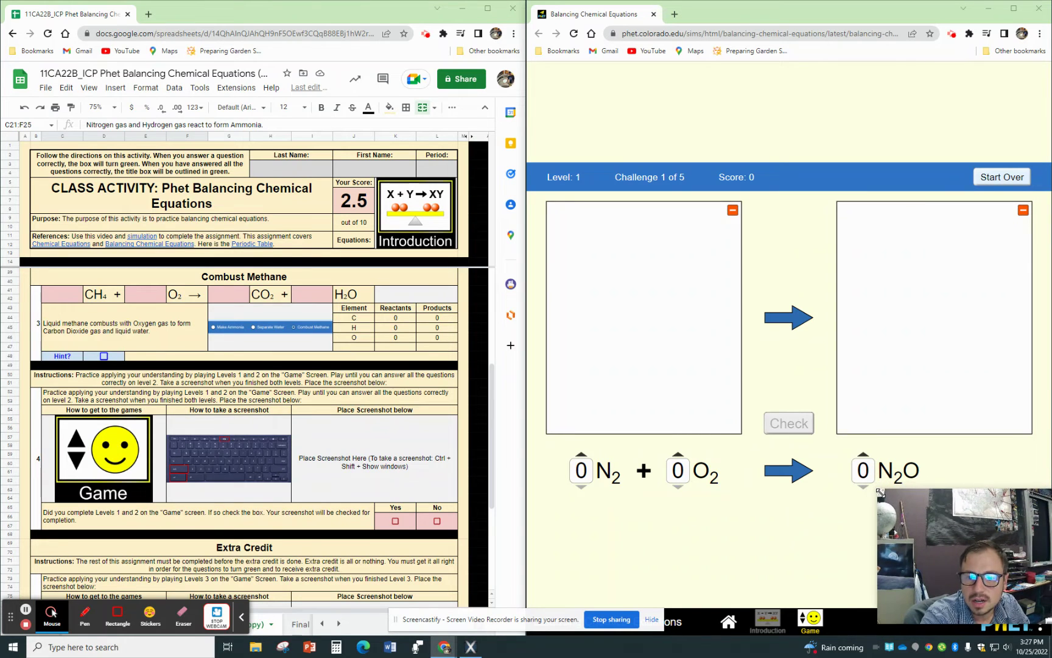
pyautogui.click(581, 454)
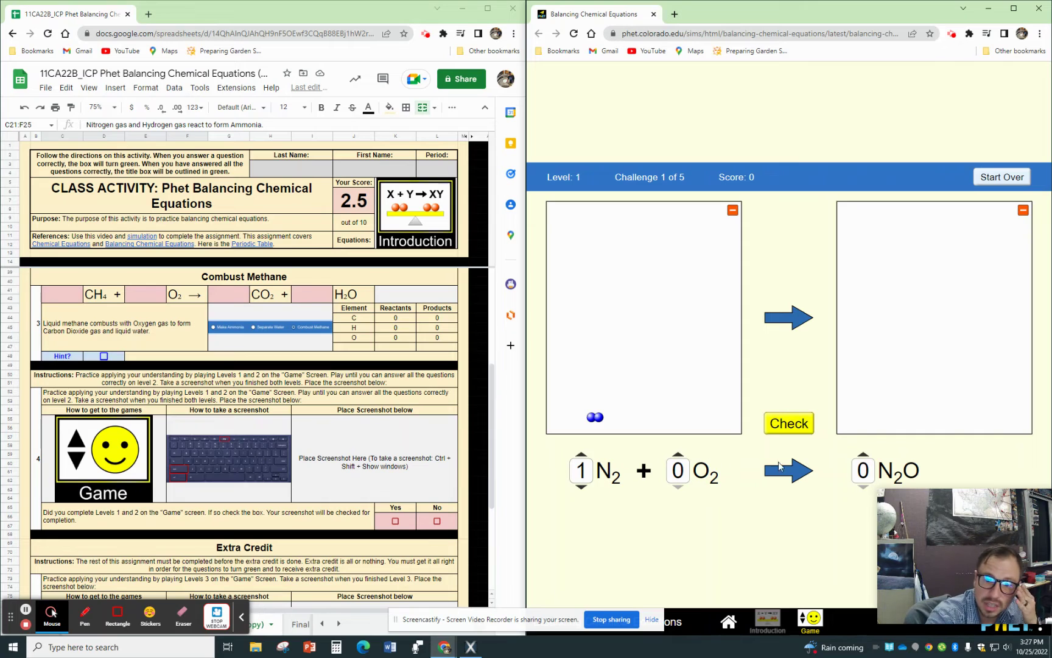
pyautogui.click(678, 455)
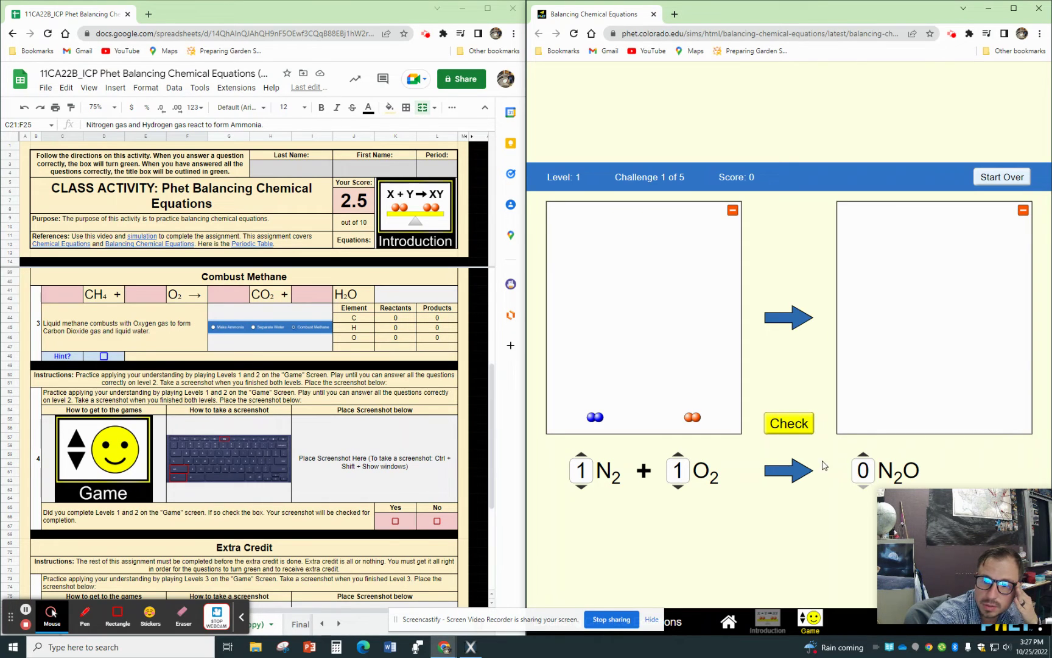
pyautogui.click(863, 454)
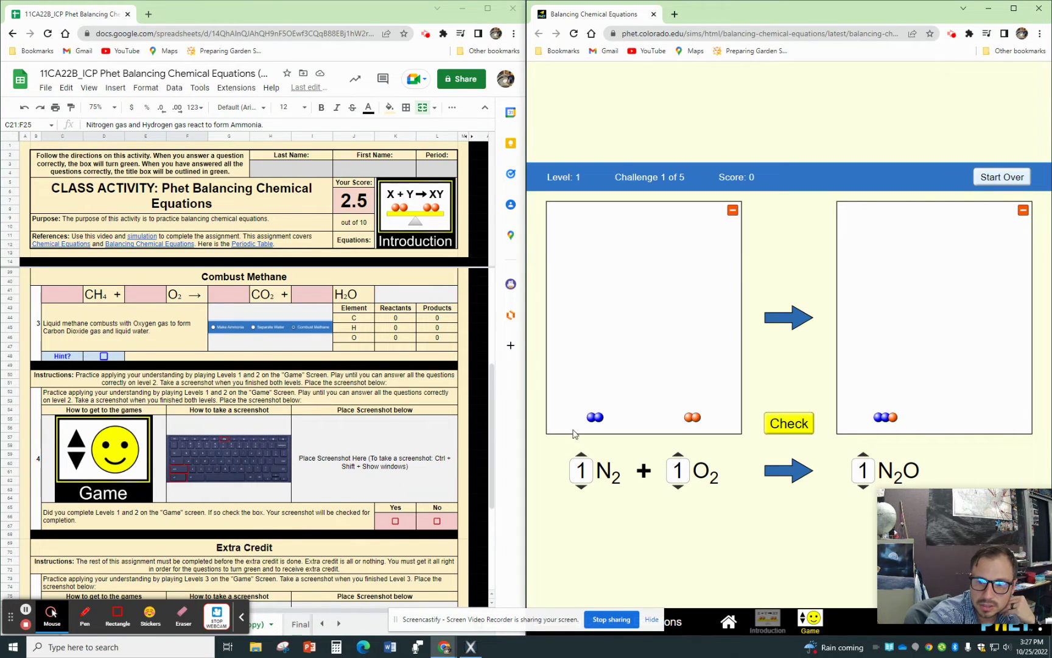
pyautogui.click(865, 454)
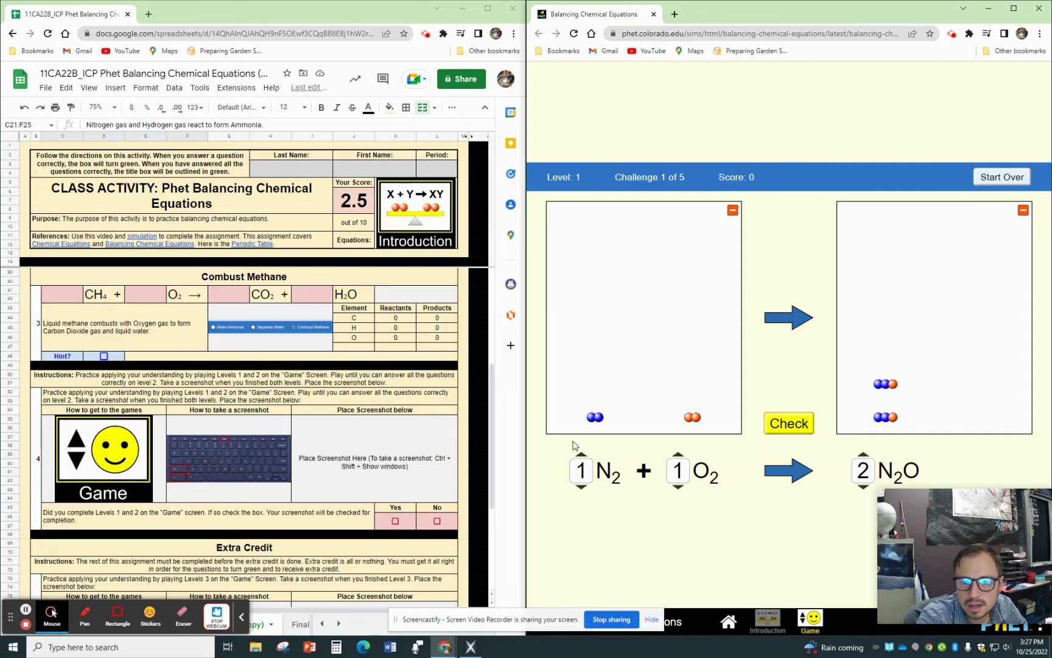
pyautogui.click(581, 457)
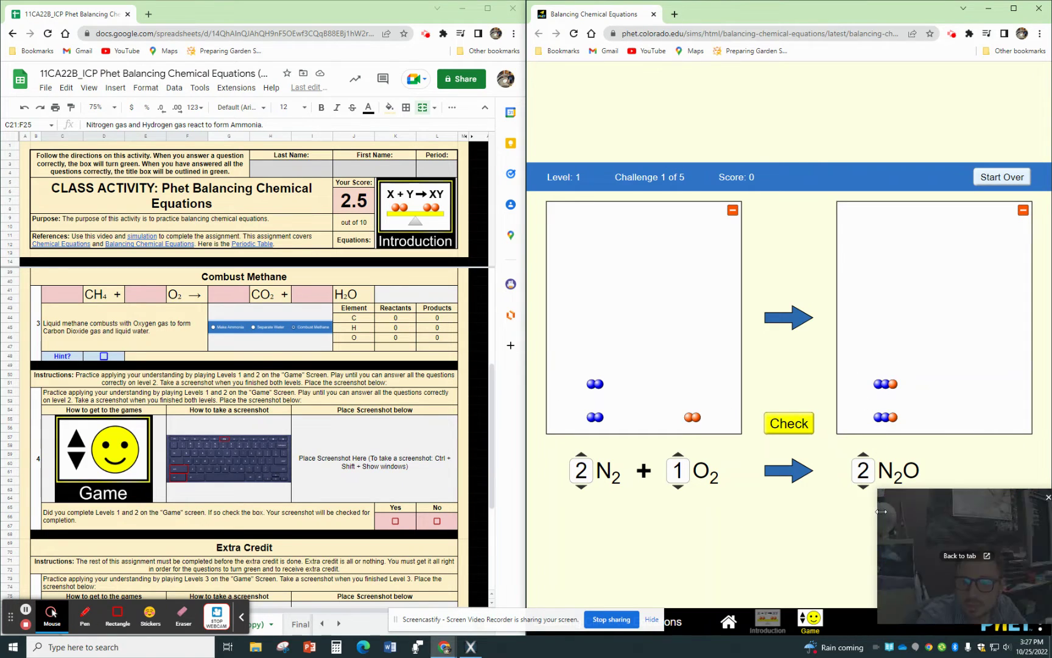
pyautogui.click(789, 424)
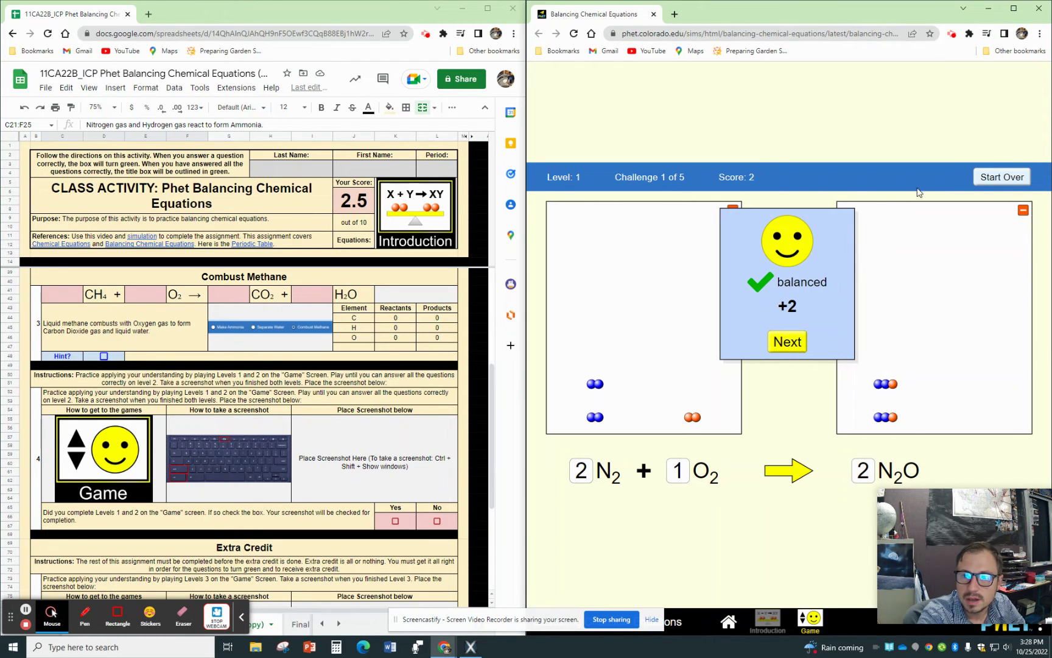
pyautogui.click(787, 341)
# Step: Return PhET to level selection and tick Yes for completing Levels 1 and 2 in the worksheet
pyautogui.click(1001, 177)
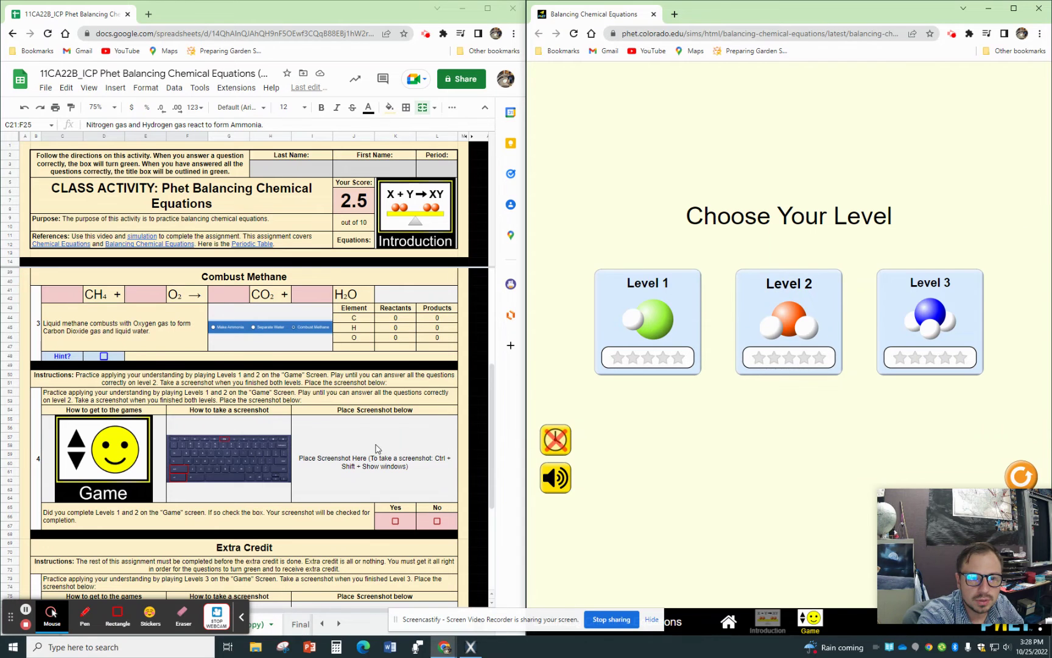
pyautogui.click(395, 521)
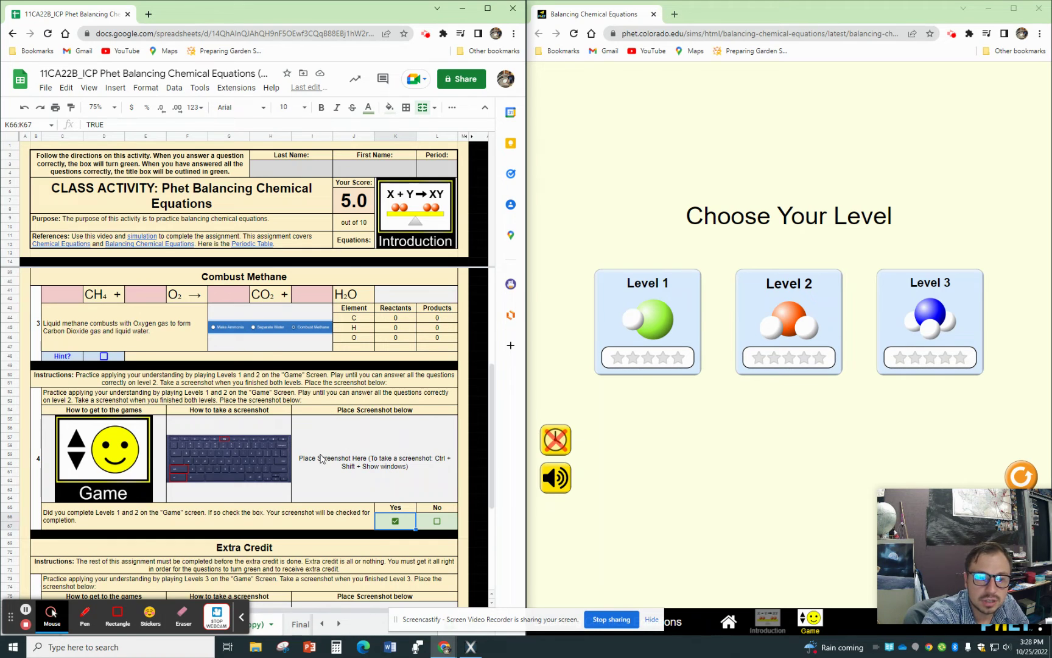
# Step: Scroll to Extra Credit, start game Level 3, and raise H2O to 3 then back to 0
pyautogui.scroll(-5, 322, 459)
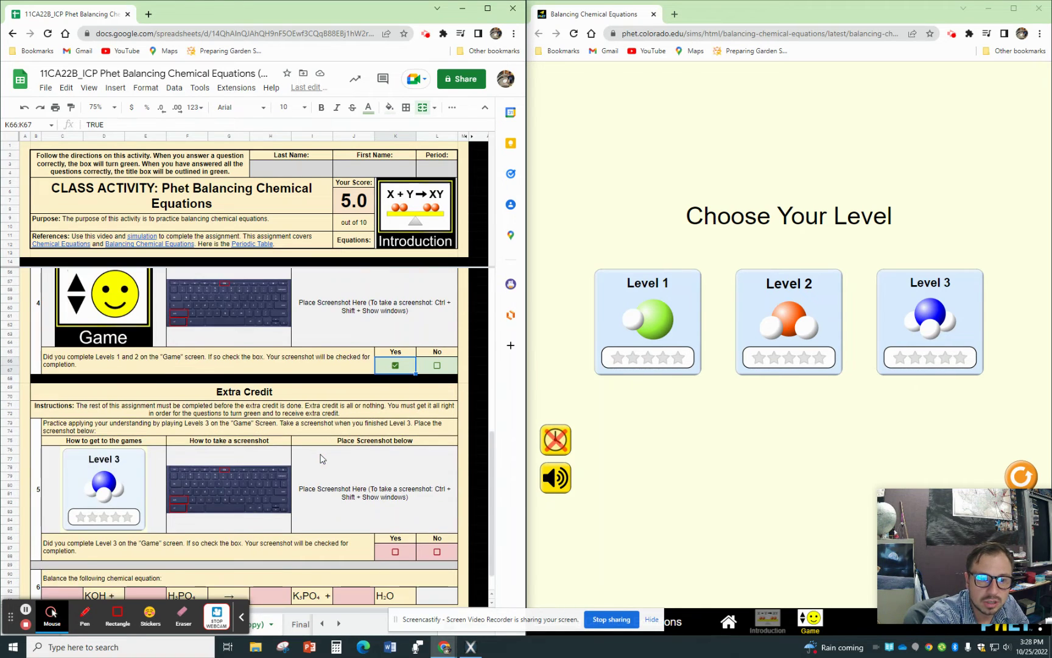
pyautogui.scroll(-1, 321, 459)
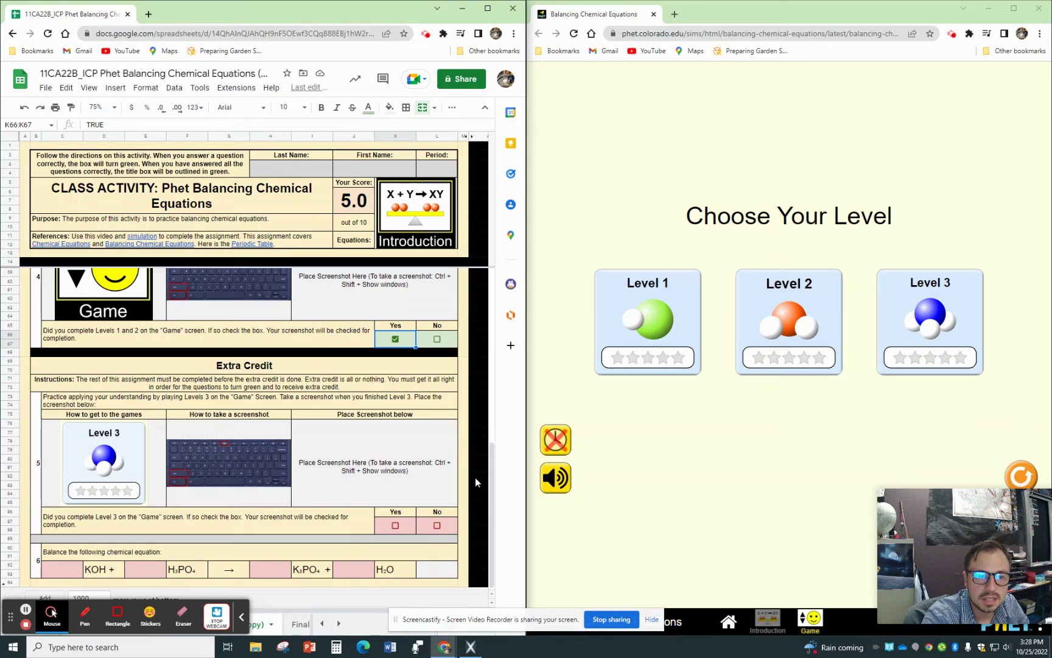
pyautogui.click(924, 312)
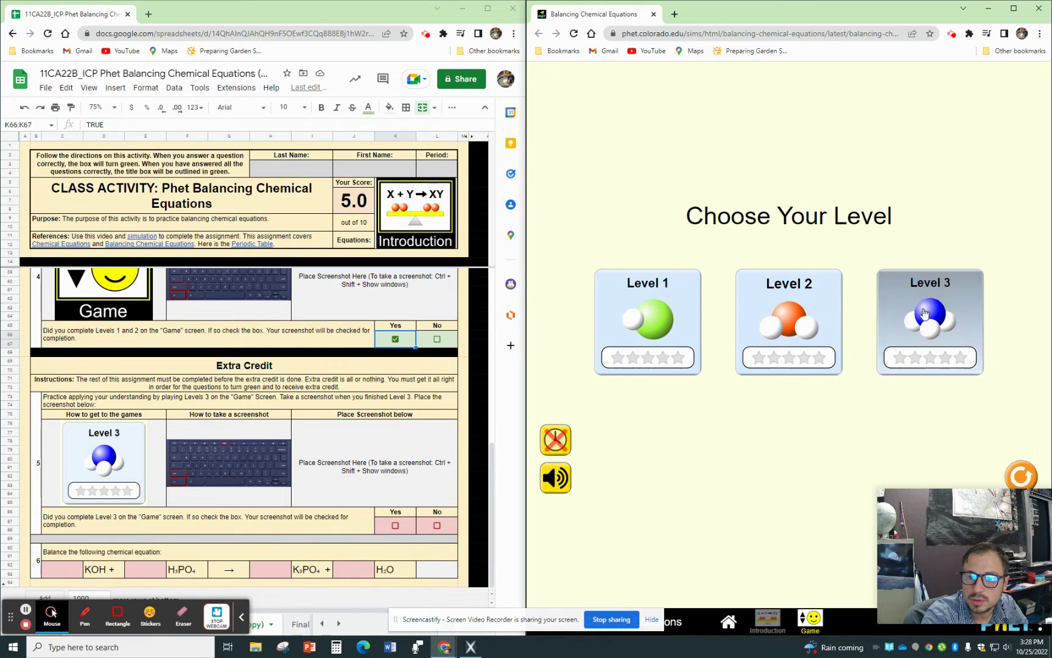
pyautogui.click(672, 457)
pyautogui.click(673, 457)
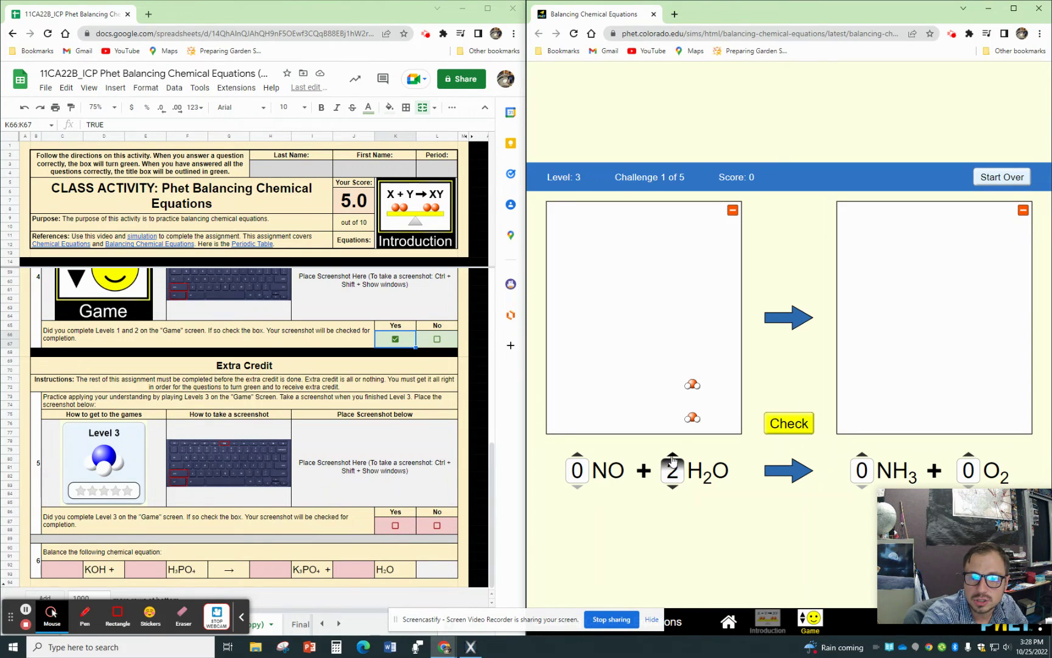
pyautogui.click(672, 456)
pyautogui.click(672, 487)
pyautogui.click(672, 487)
pyautogui.click(673, 487)
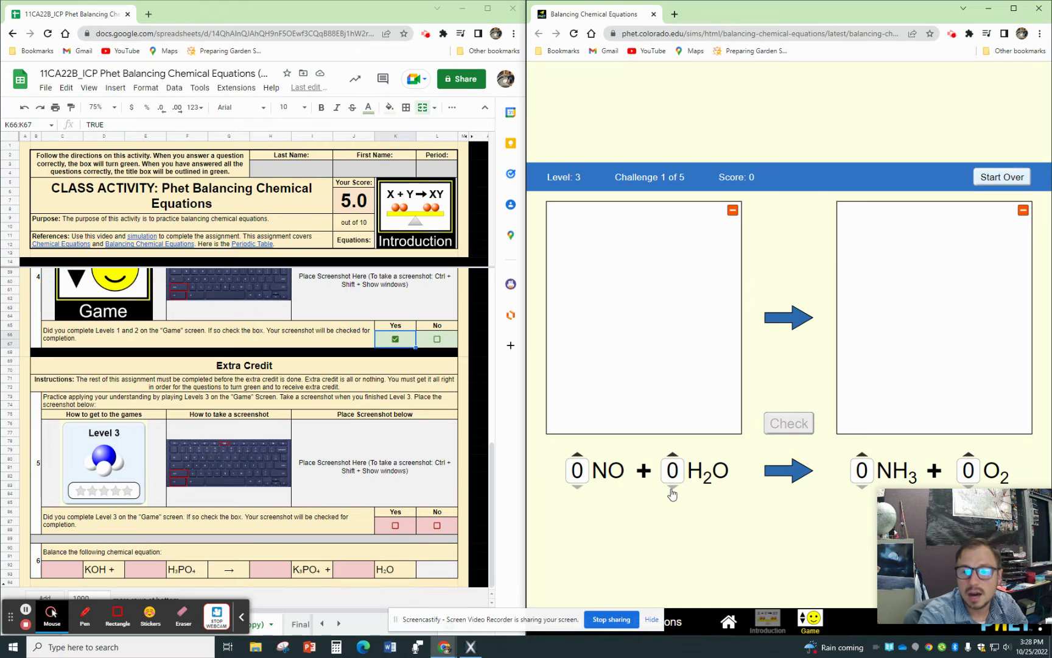